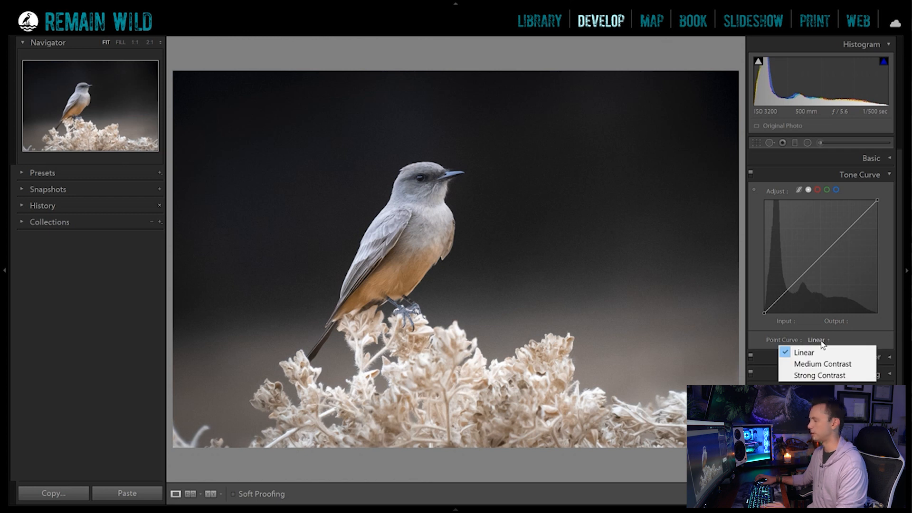
Try the Medium Contrast point curve with its highlight point raised to output 215, and undo both changes
{"action": "left_click", "coordinate": [822, 341]}
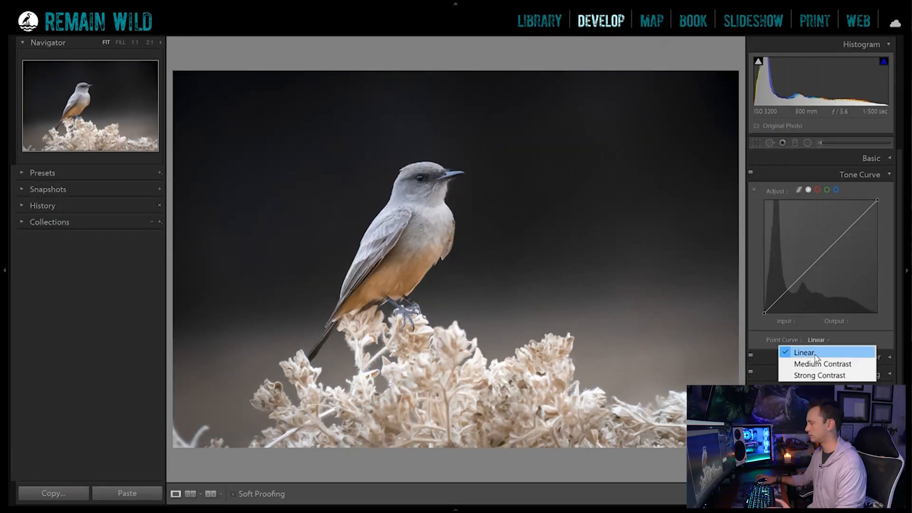
{"action": "left_click", "coordinate": [822, 340]}
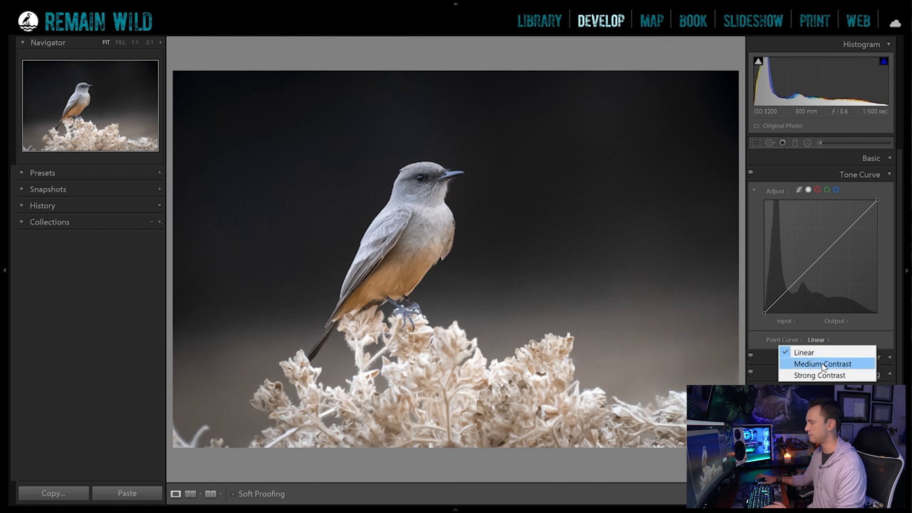
{"action": "left_click", "coordinate": [823, 364]}
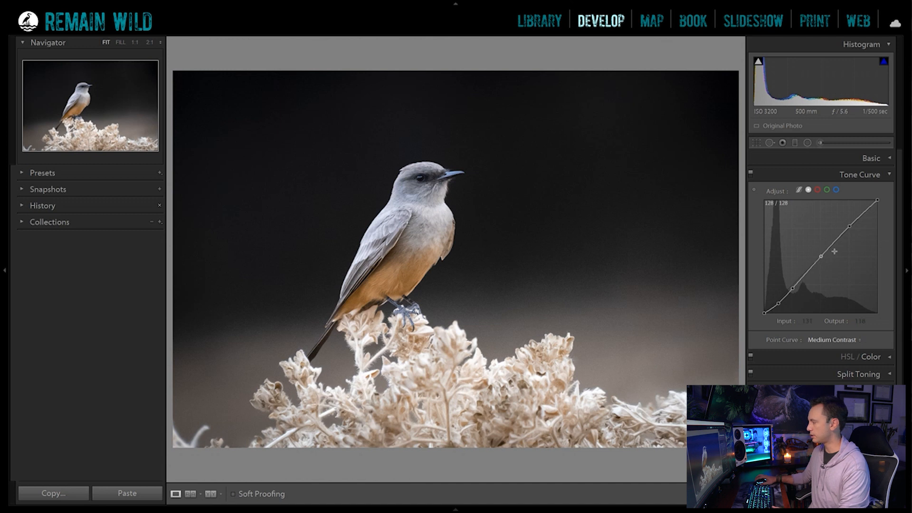
{"action": "left_click_drag", "start_coordinate": [850, 226], "coordinate": [850, 218]}
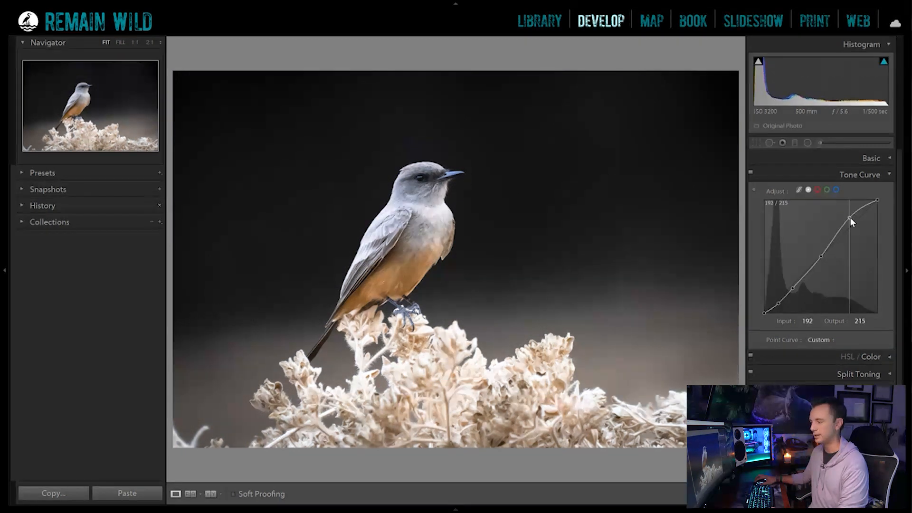
{"action": "key", "text": "ctrl+z"}
{"action": "key", "text": "ctrl+z"}
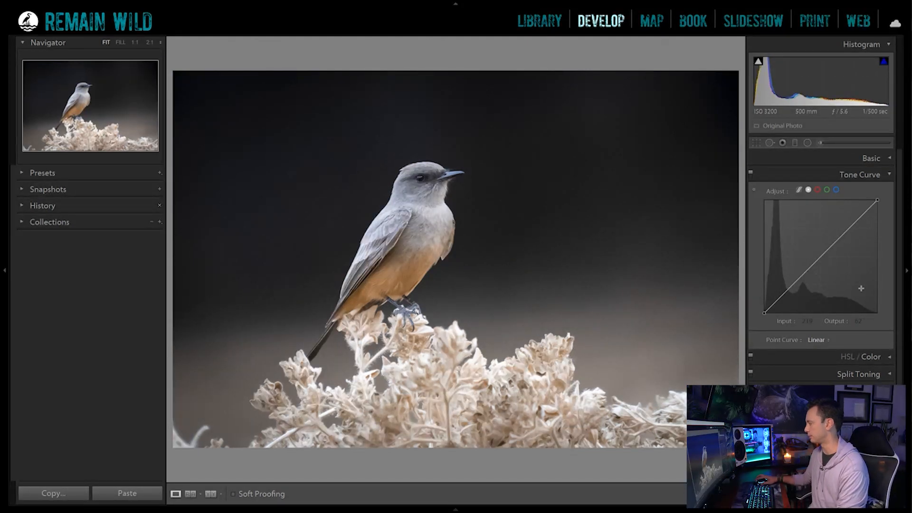
Try the Strong Contrast point curve with its highlight point set to output 200, and undo both changes
{"action": "left_click", "coordinate": [818, 339]}
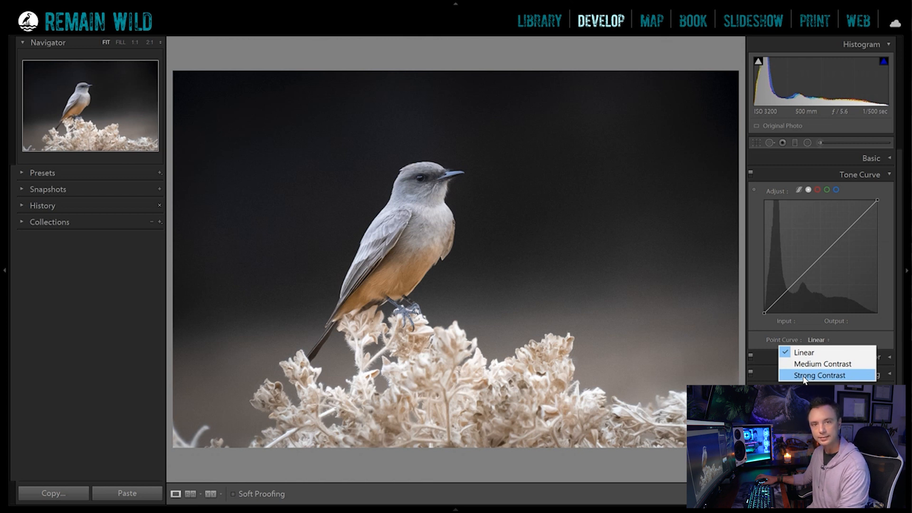
{"action": "left_click", "coordinate": [804, 375]}
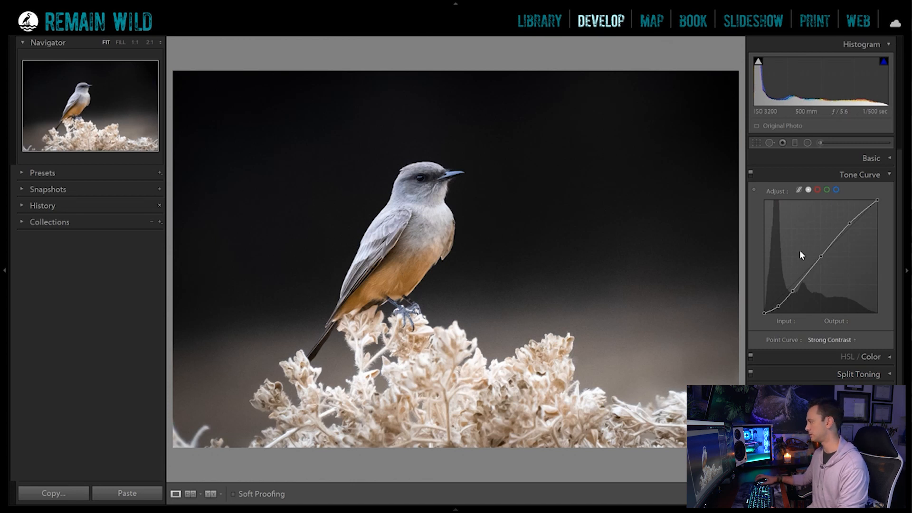
{"action": "left_click_drag", "start_coordinate": [851, 218], "coordinate": [850, 221]}
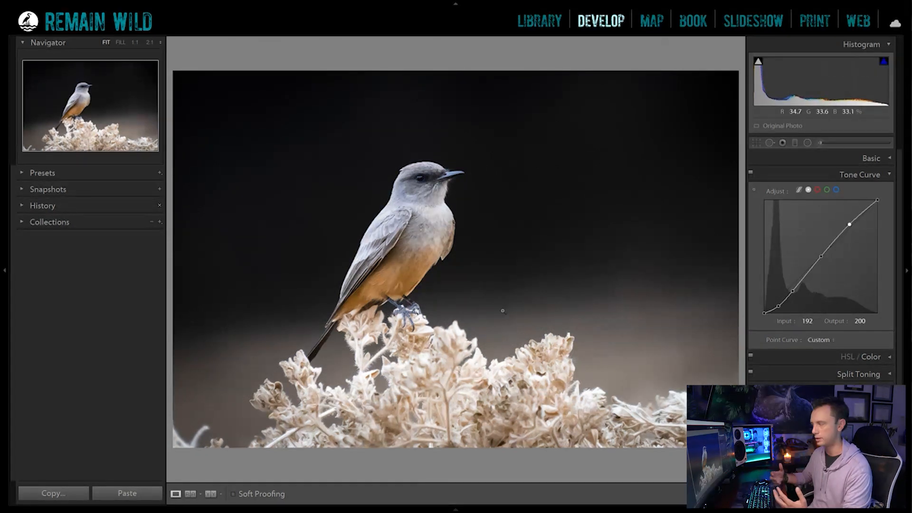
{"action": "key", "text": "ctrl+z"}
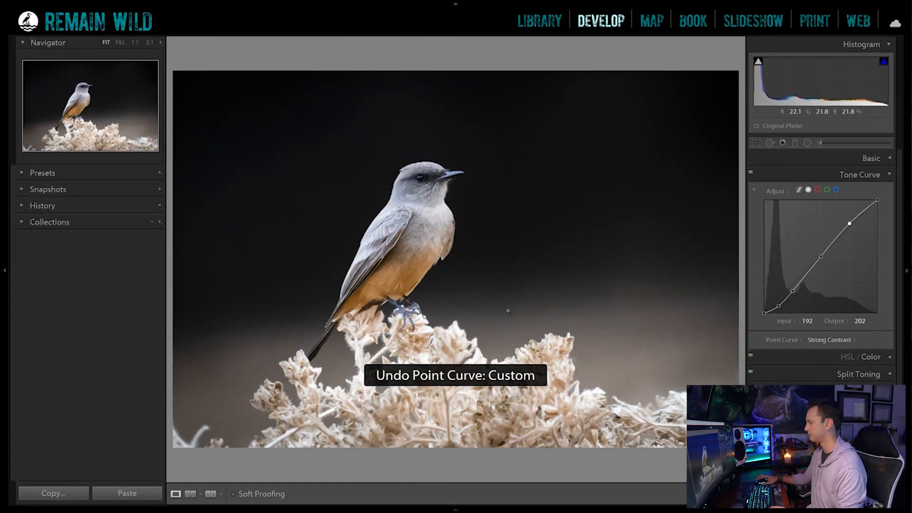
{"action": "key", "text": "ctrl+z"}
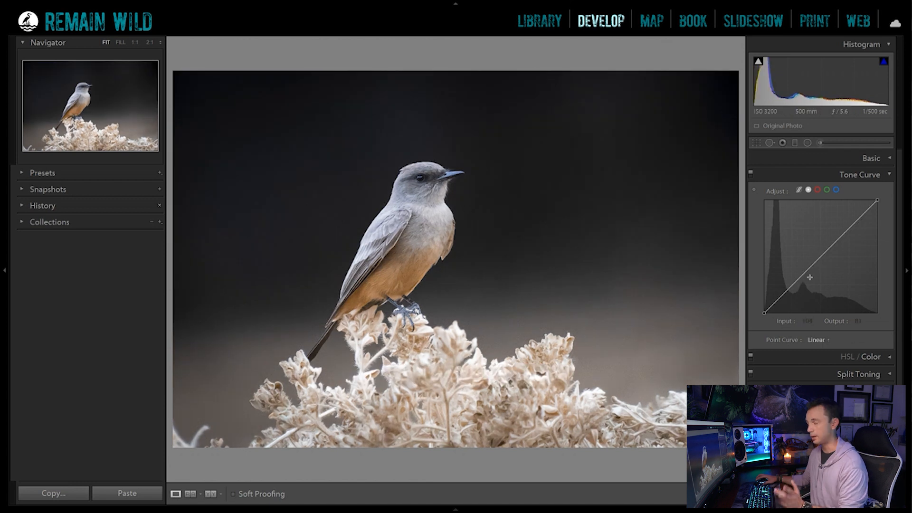
Try adjusting the dark background's tone directly on the photo with a curve point at input 36, output 41, and undo it
{"action": "left_click", "coordinate": [754, 189]}
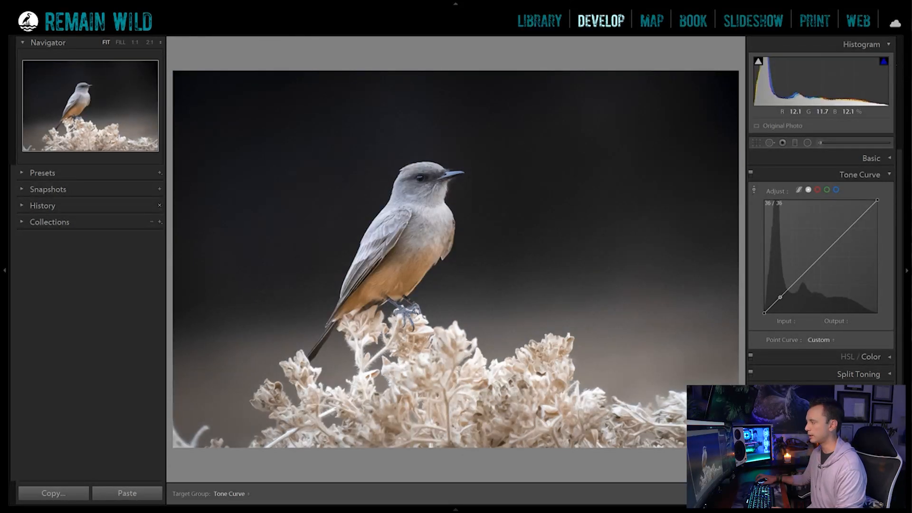
{"action": "mouse_move", "coordinate": [547, 238]}
{"action": "left_mouse_down"}
{"action": "mouse_move", "coordinate": [547, 248]}
{"action": "mouse_move", "coordinate": [547, 239]}
{"action": "left_mouse_up"}
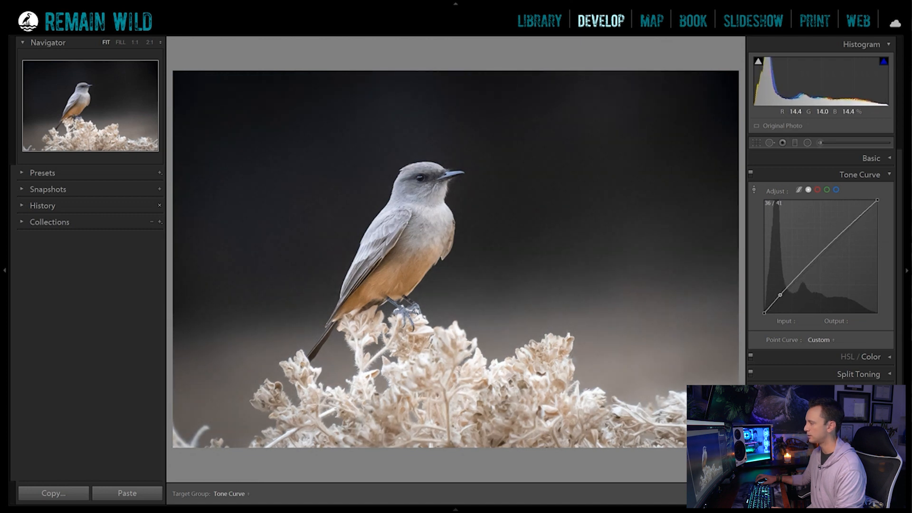
{"action": "key", "text": "ctrl+z"}
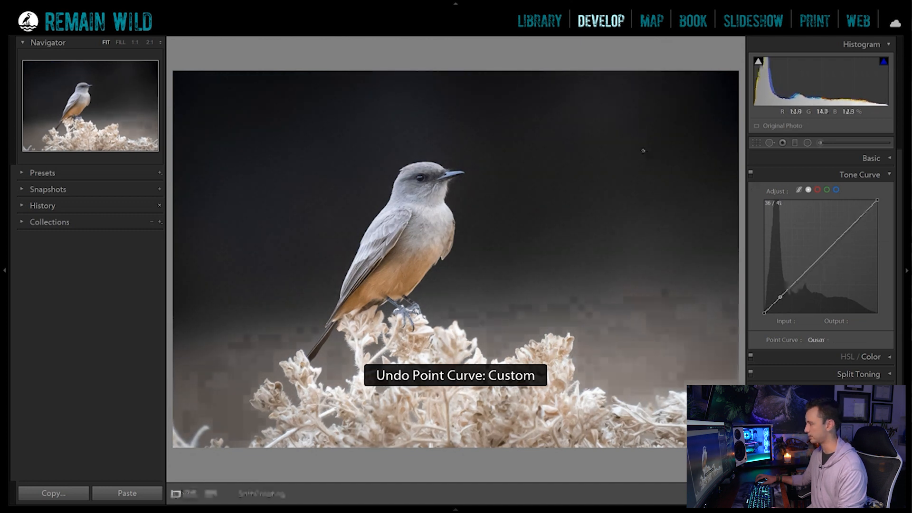
Try darkening the background and brightening the bird directly on the photo with the tone curve's targeted adjustment, and undo all changes
{"action": "left_click", "coordinate": [754, 190]}
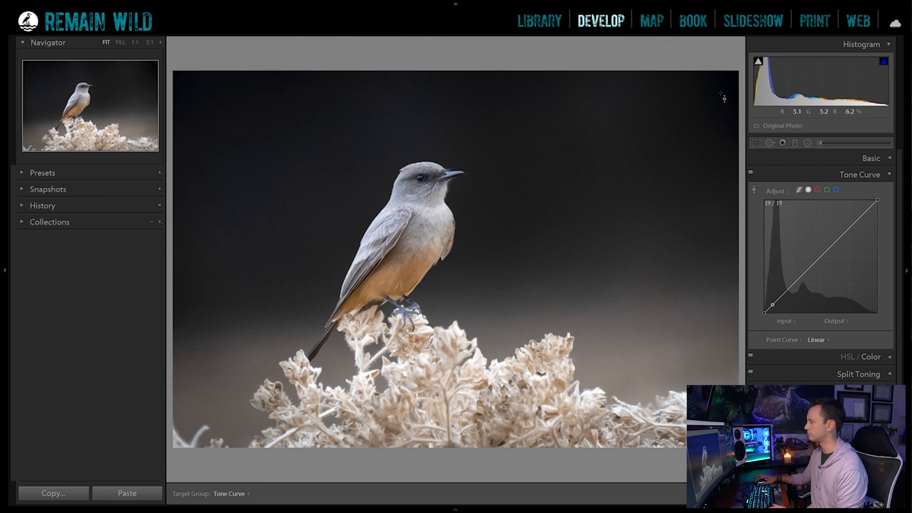
{"action": "left_click_drag", "start_coordinate": [537, 157], "coordinate": [537, 163]}
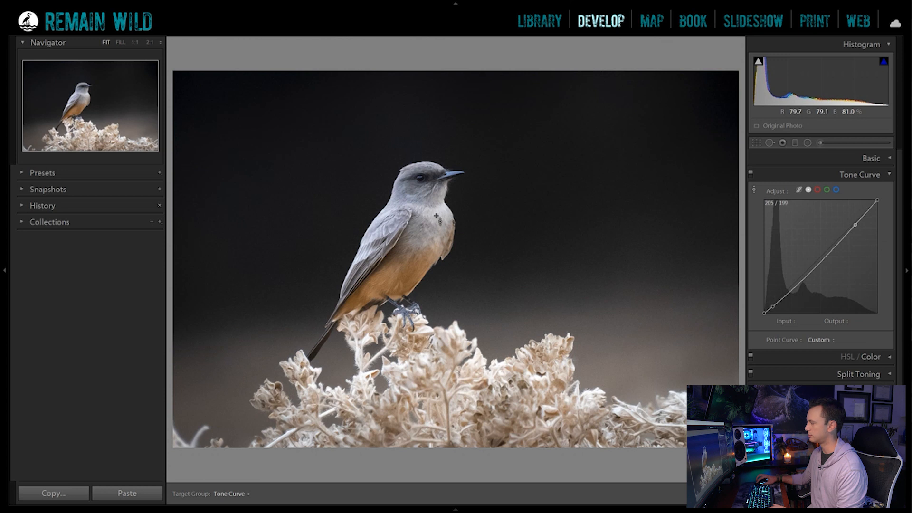
{"action": "left_click_drag", "start_coordinate": [399, 226], "coordinate": [399, 214]}
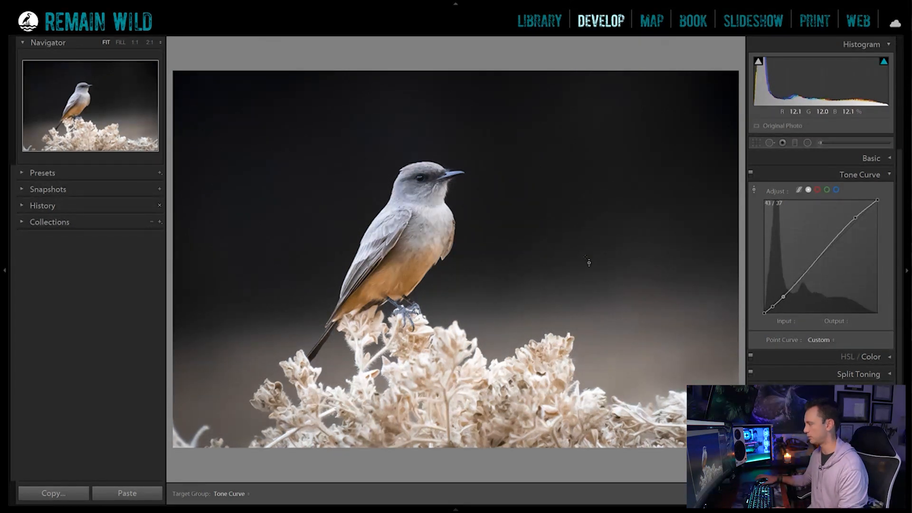
{"action": "key", "text": "ctrl+z"}
{"action": "key", "text": "ctrl+z"}
{"action": "key", "text": "ctrl+z"}
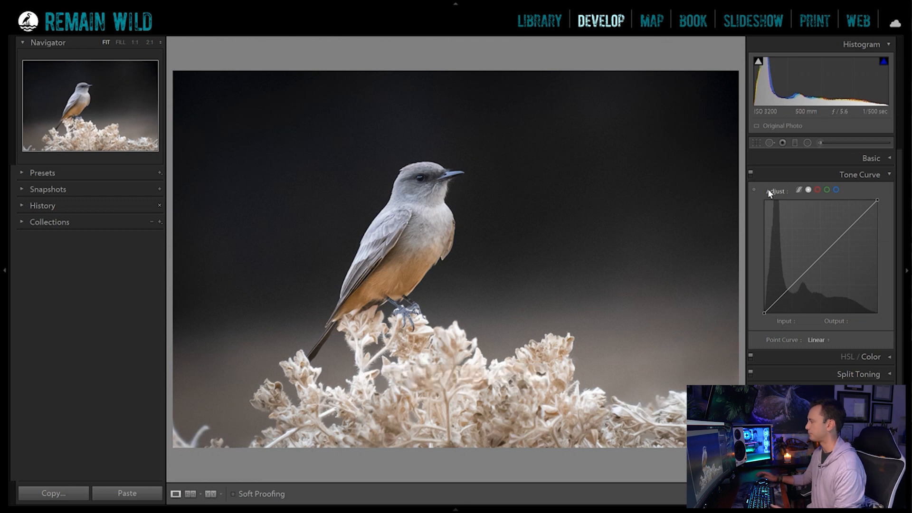
Switch to the parametric curve, try Highlights at +17 and Lights at -2, and reset both regions
{"action": "left_click", "coordinate": [799, 190]}
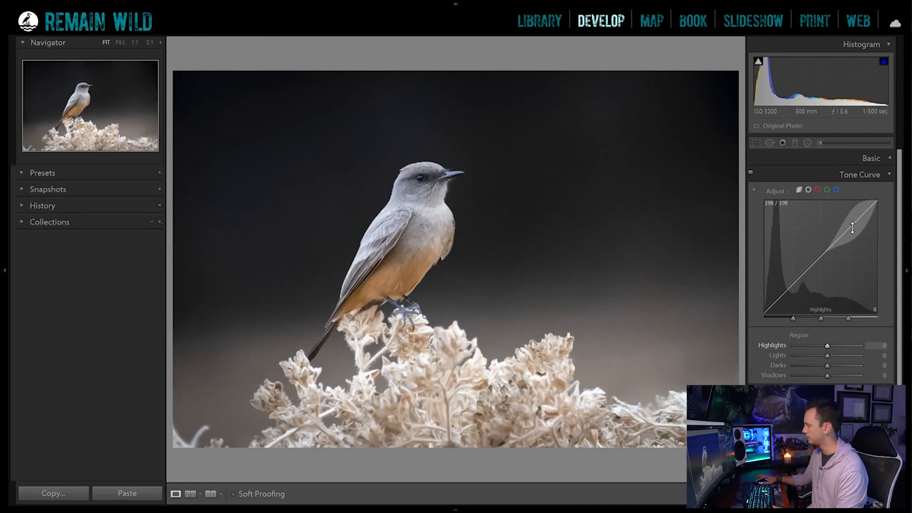
{"action": "left_click_drag", "start_coordinate": [852, 218], "coordinate": [852, 221]}
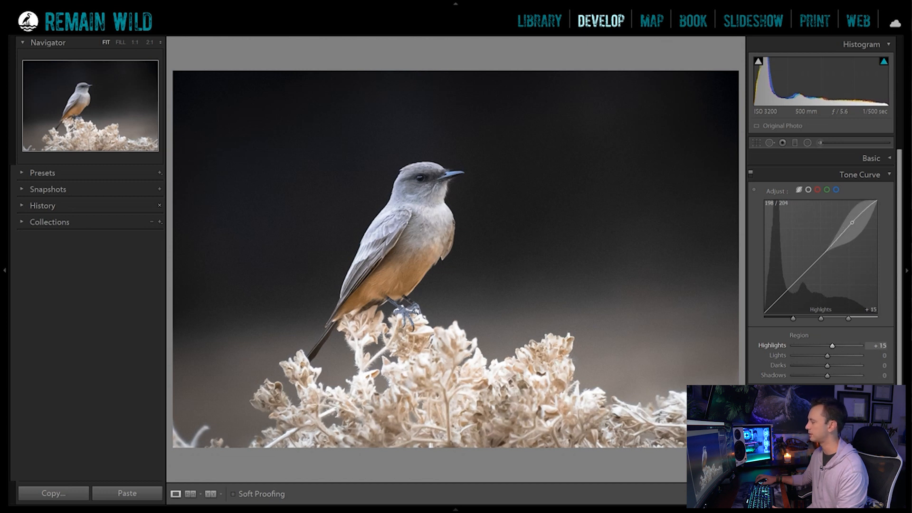
{"action": "left_click_drag", "start_coordinate": [852, 218], "coordinate": [835, 240]}
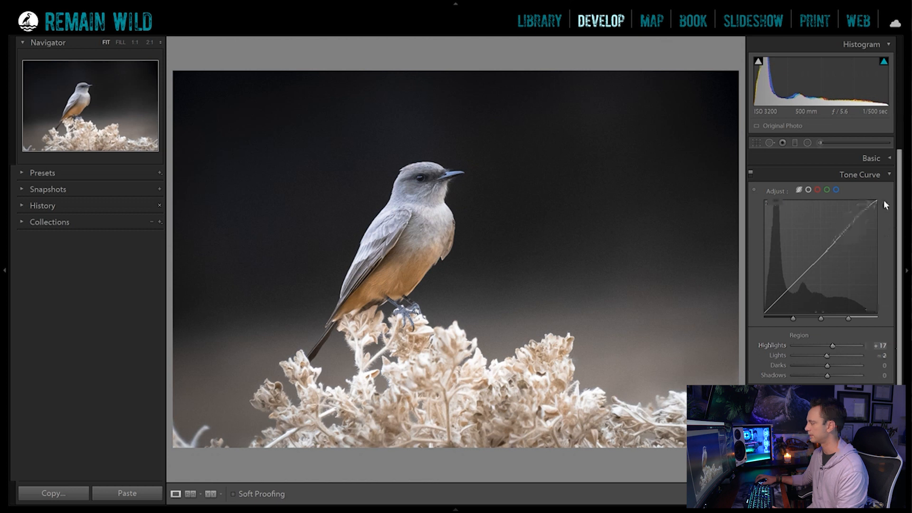
{"action": "double_click", "coordinate": [854, 223]}
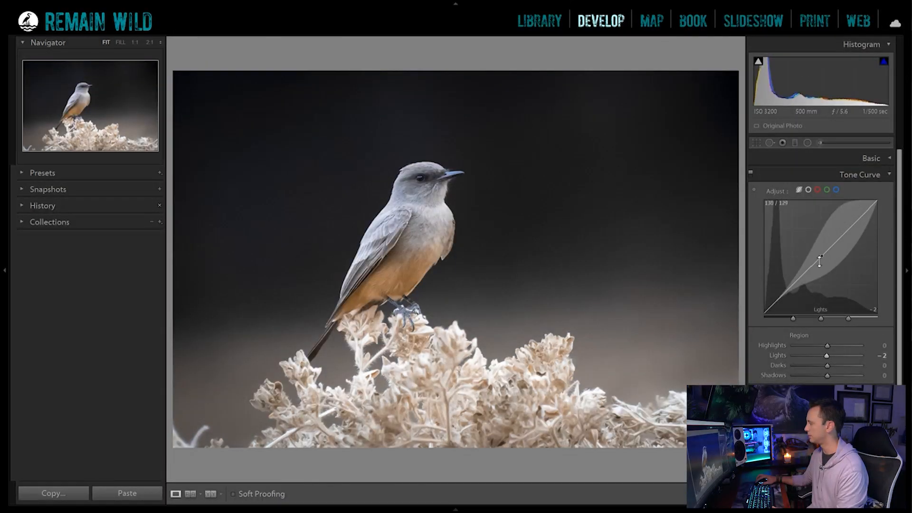
{"action": "left_click_drag", "start_coordinate": [821, 260], "coordinate": [796, 284]}
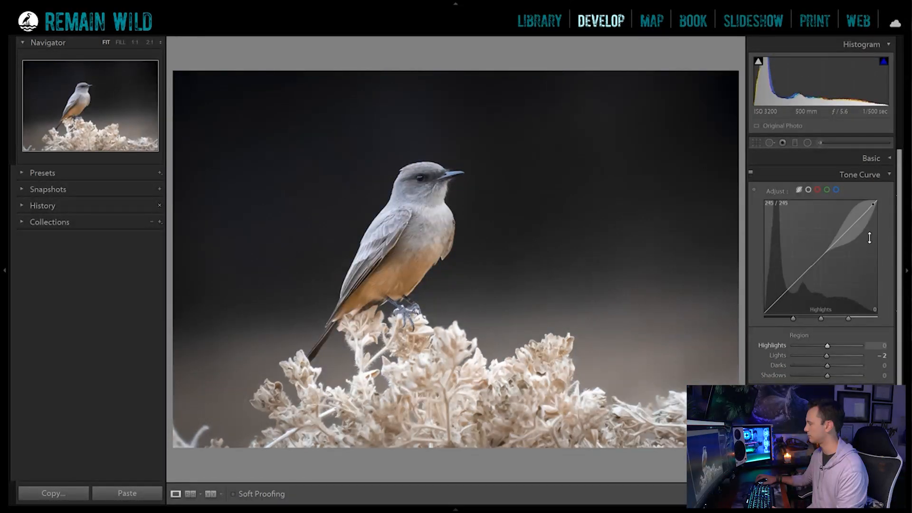
{"action": "double_click", "coordinate": [850, 233]}
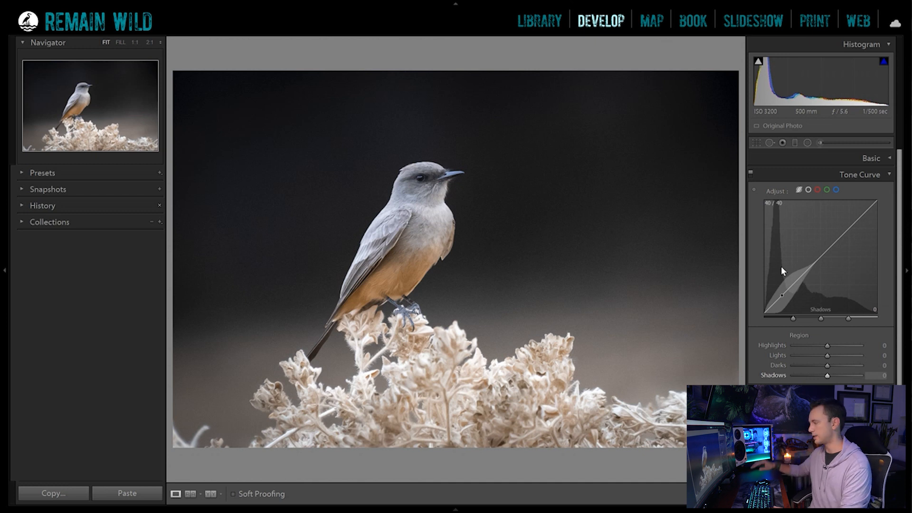
{"action": "mouse_move", "coordinate": [827, 346]}
{"action": "left_mouse_down"}
{"action": "mouse_move", "coordinate": [813, 345]}
{"action": "mouse_move", "coordinate": [835, 343]}
{"action": "left_mouse_up"}
{"action": "double_click", "coordinate": [835, 343]}
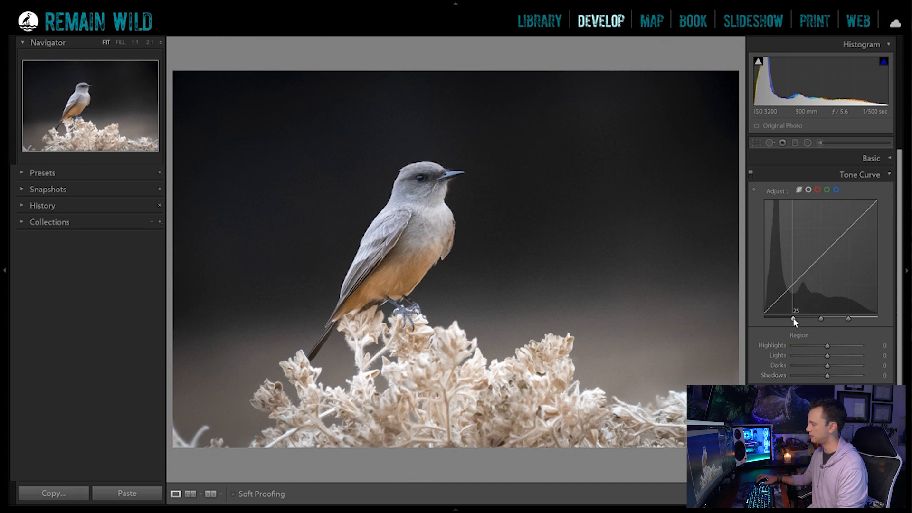
Try shifting the shadows split point toward the midtones with Shadows at -4, and reset the Shadows value
{"action": "left_click_drag", "start_coordinate": [794, 317], "coordinate": [807, 322]}
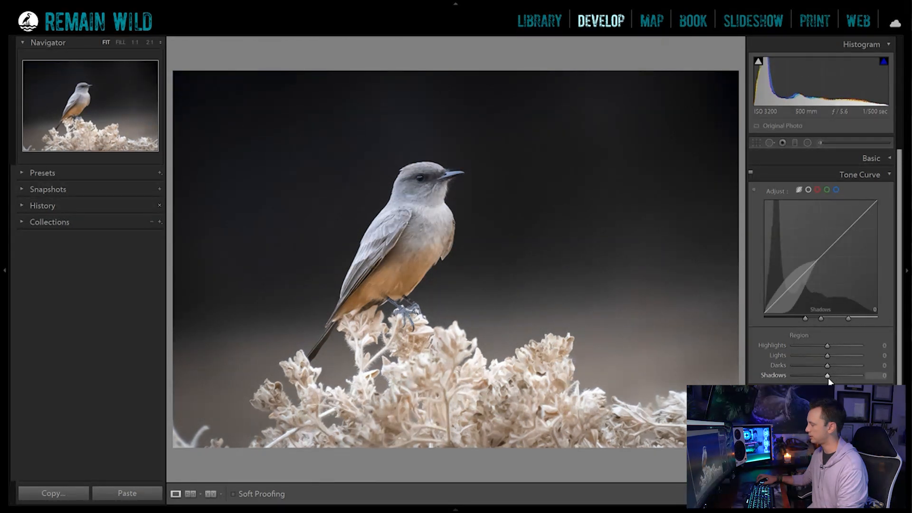
{"action": "mouse_move", "coordinate": [828, 377]}
{"action": "left_mouse_down"}
{"action": "mouse_move", "coordinate": [838, 377]}
{"action": "mouse_move", "coordinate": [819, 377]}
{"action": "mouse_move", "coordinate": [849, 380]}
{"action": "mouse_move", "coordinate": [818, 377]}
{"action": "mouse_move", "coordinate": [845, 377]}
{"action": "mouse_move", "coordinate": [827, 376]}
{"action": "left_mouse_up"}
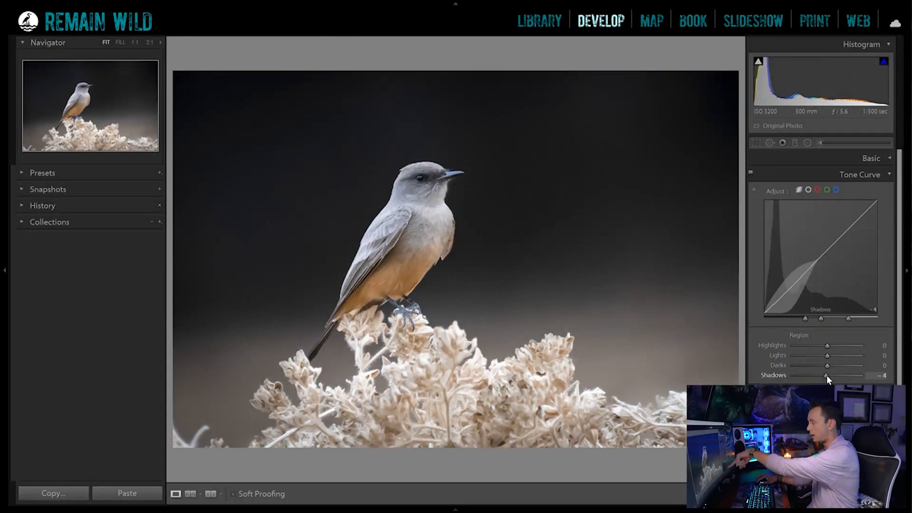
{"action": "double_click", "coordinate": [826, 376]}
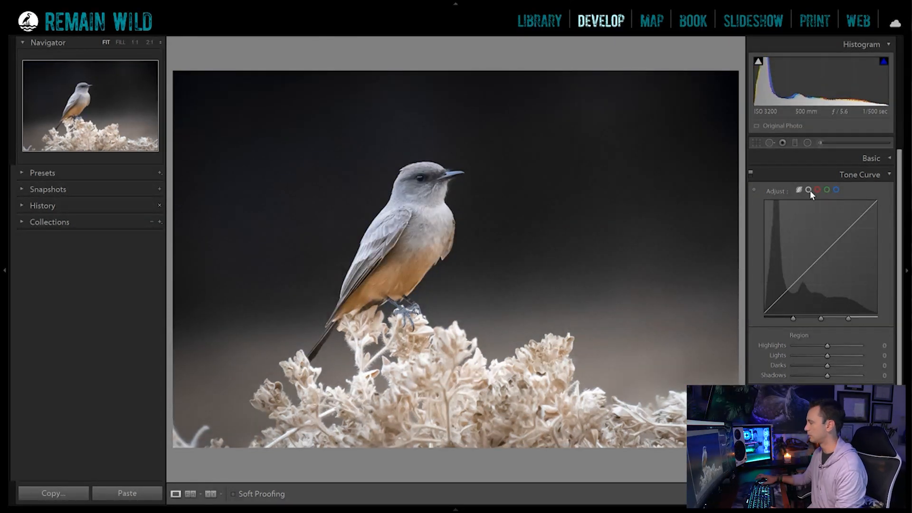
On the point curve, build a three-point S-curve with the highlight point at input 196, output 213 and the shadow point at 55, 40
{"action": "left_click", "coordinate": [809, 191]}
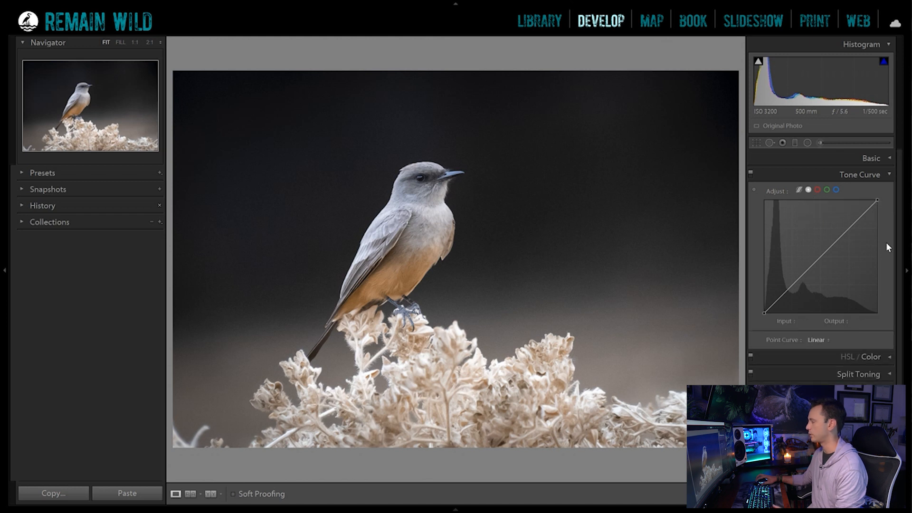
{"action": "left_click", "coordinate": [794, 285]}
{"action": "left_click", "coordinate": [821, 256]}
{"action": "left_click", "coordinate": [849, 230]}
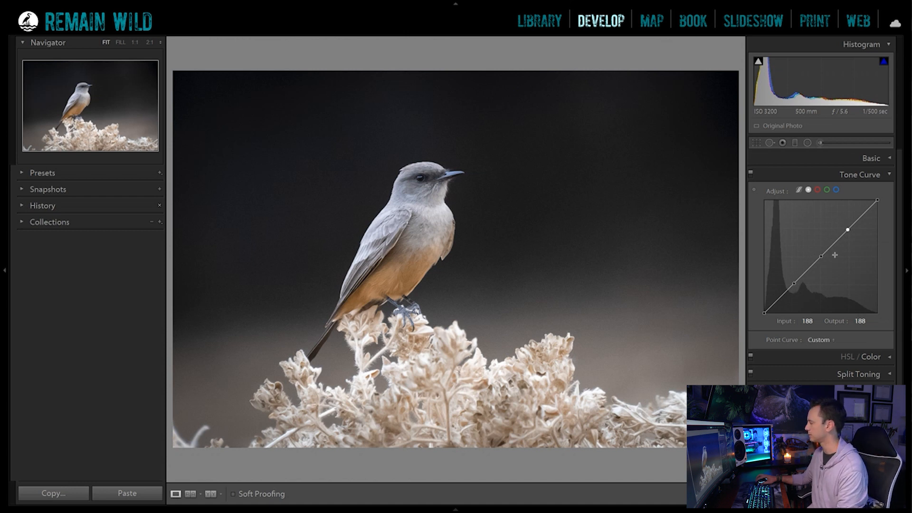
{"action": "left_click_drag", "start_coordinate": [848, 230], "coordinate": [852, 218]}
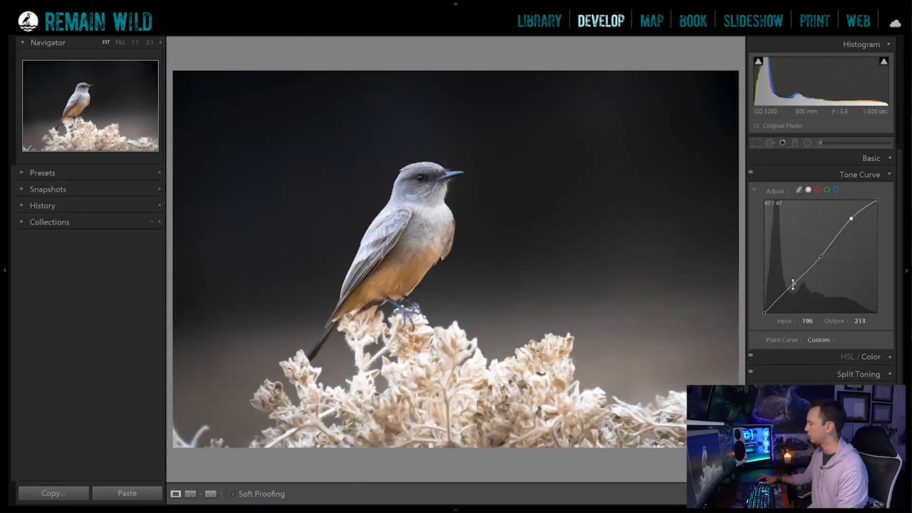
{"action": "left_click_drag", "start_coordinate": [793, 285], "coordinate": [789, 297]}
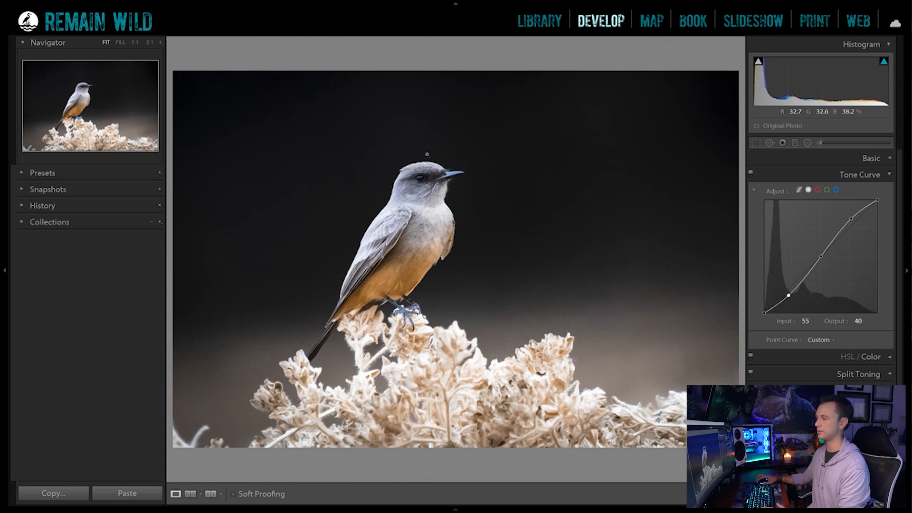
Replace the shadow point with a milder one, and move the midtone point to 124/128 and the highlight point to 201/226
{"action": "double_click", "coordinate": [789, 296]}
{"action": "left_click", "coordinate": [791, 289]}
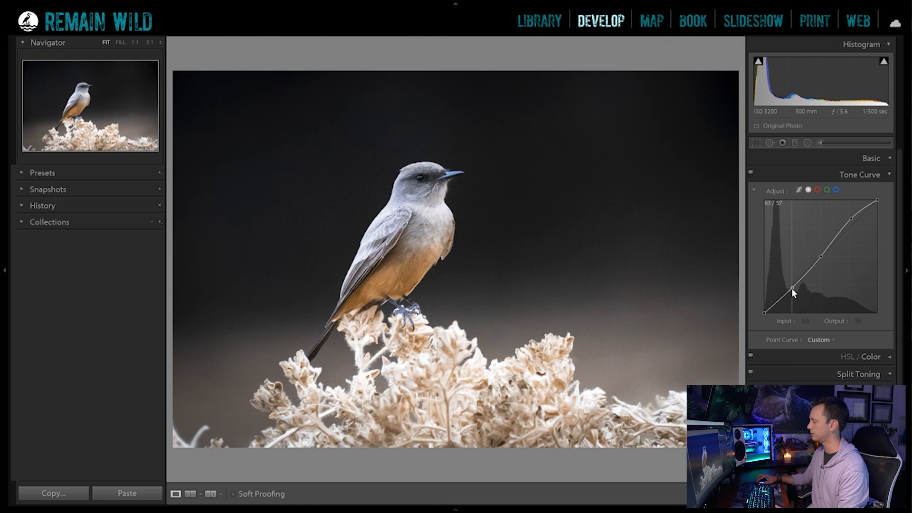
{"action": "left_click", "coordinate": [821, 257]}
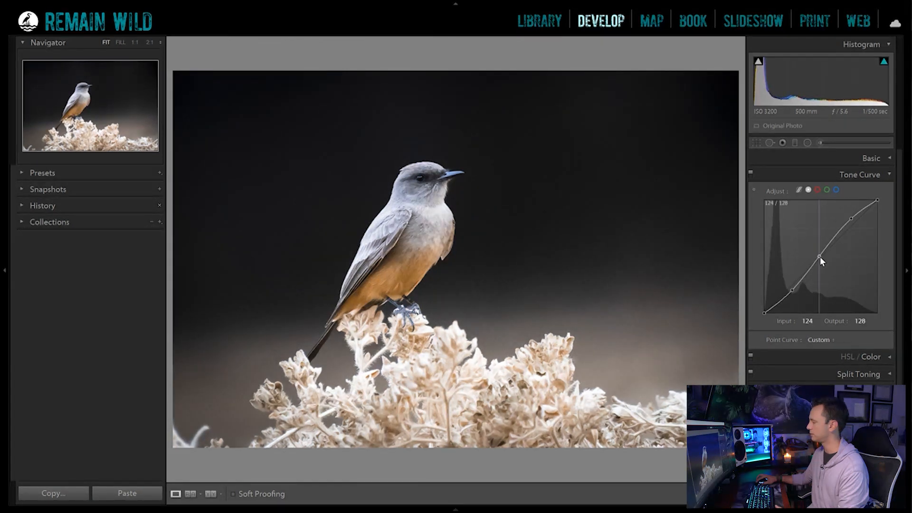
{"action": "left_click_drag", "start_coordinate": [851, 216], "coordinate": [854, 212]}
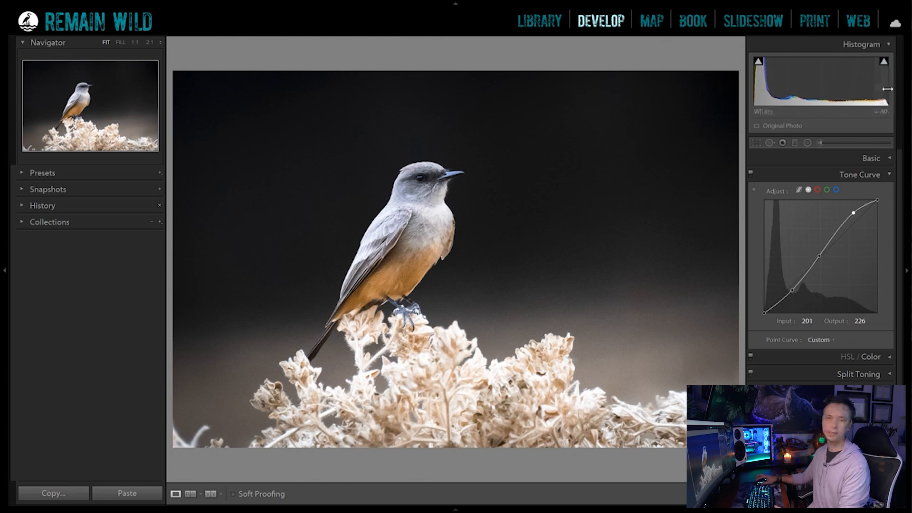
Remove the shadow and midtone points from the point curve
{"action": "double_click", "coordinate": [791, 295]}
{"action": "double_click", "coordinate": [820, 257]}
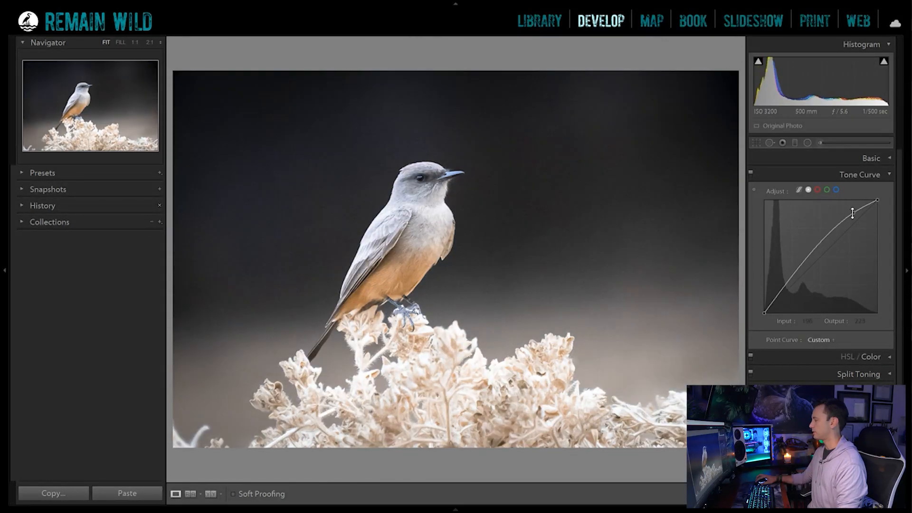
Remove the remaining highlight point from the point curve
{"action": "double_click", "coordinate": [853, 215]}
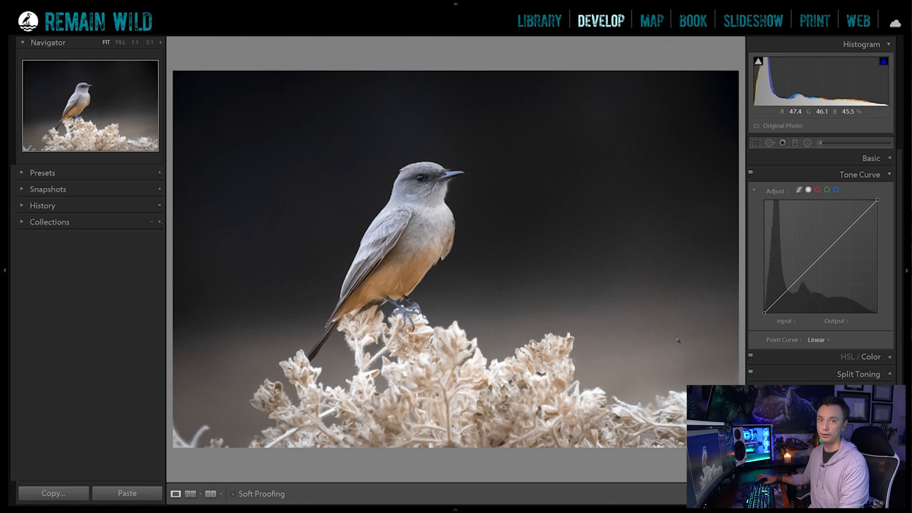
On the red channel, build a three-point S-curve with the shadow point at input 67, output 55 and the highlight point at 194, 207
{"action": "left_click", "coordinate": [817, 190]}
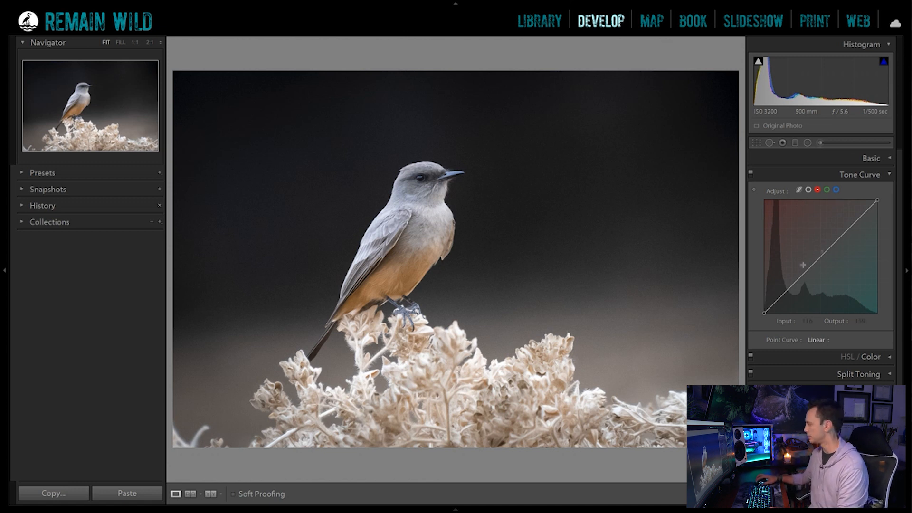
{"action": "left_click", "coordinate": [849, 229]}
{"action": "left_click", "coordinate": [820, 257]}
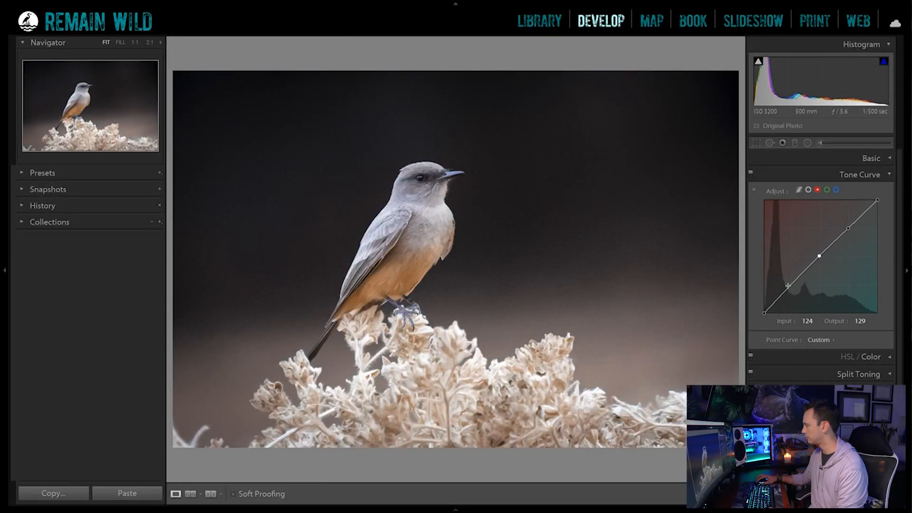
{"action": "left_click", "coordinate": [791, 285]}
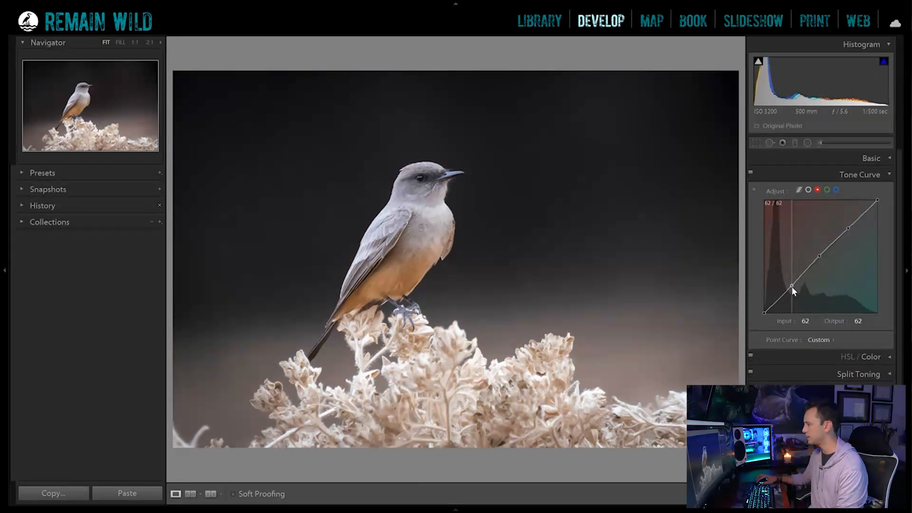
{"action": "mouse_move", "coordinate": [792, 286]}
{"action": "left_mouse_down"}
{"action": "mouse_move", "coordinate": [806, 301]}
{"action": "mouse_move", "coordinate": [794, 289]}
{"action": "left_mouse_up"}
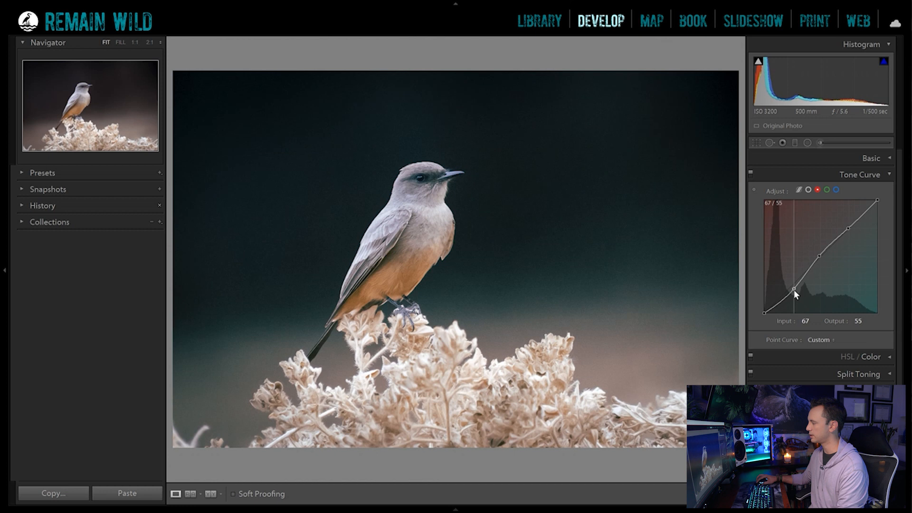
{"action": "mouse_move", "coordinate": [848, 228]}
{"action": "left_mouse_down"}
{"action": "mouse_move", "coordinate": [851, 209]}
{"action": "mouse_move", "coordinate": [848, 224]}
{"action": "left_mouse_up"}
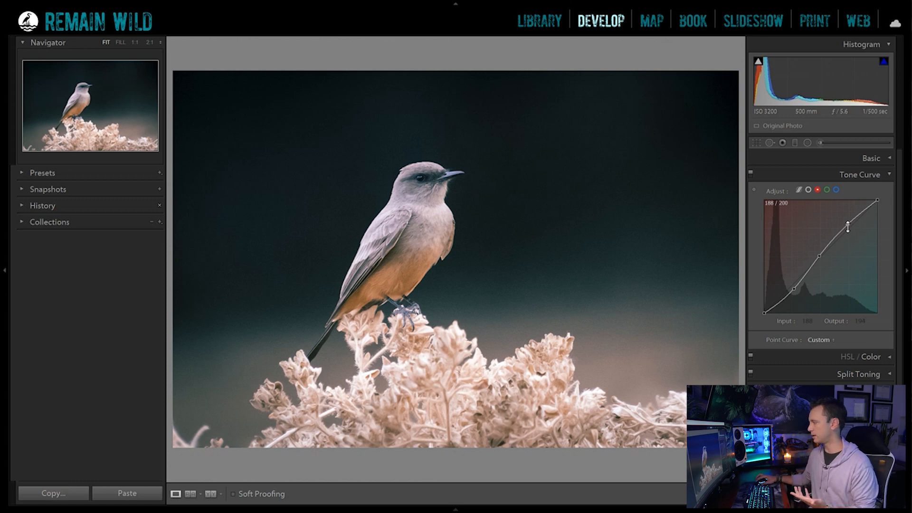
{"action": "left_click_drag", "start_coordinate": [850, 225], "coordinate": [851, 222]}
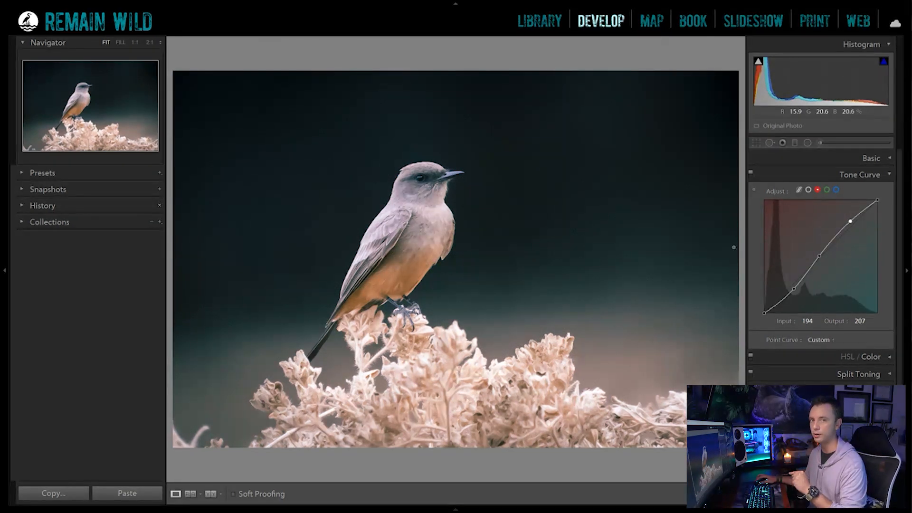
On the green channel, build a three-point S-curve with the shadow point at input 70, output 58 and the highlight point at 192, 203
{"action": "left_click", "coordinate": [827, 189]}
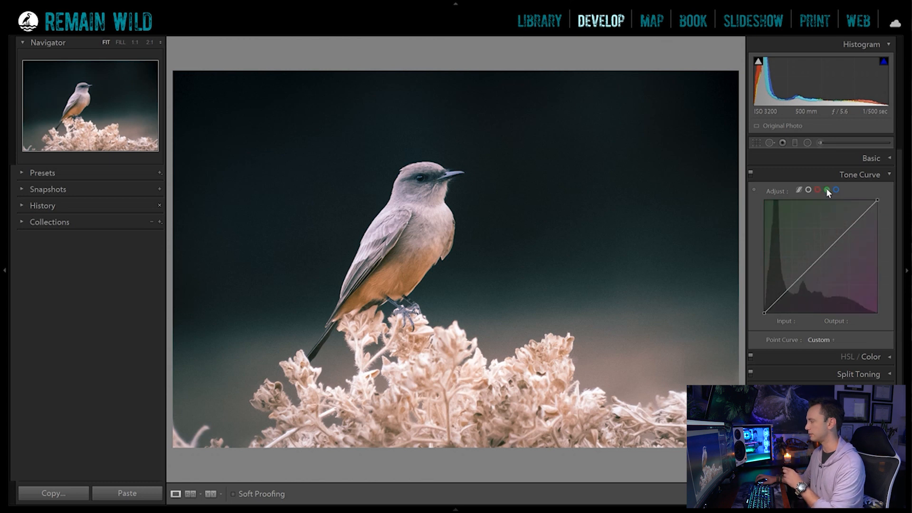
{"action": "left_click", "coordinate": [792, 285]}
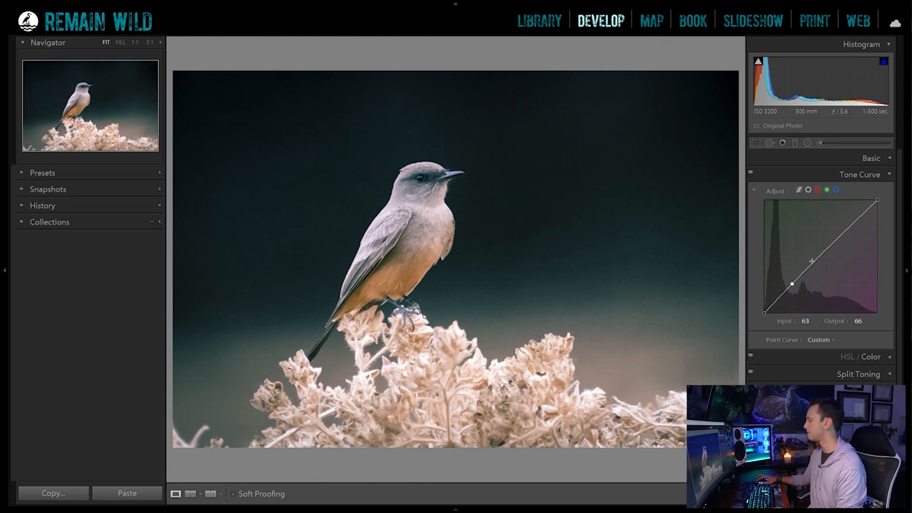
{"action": "left_click", "coordinate": [820, 255]}
{"action": "left_click", "coordinate": [850, 227]}
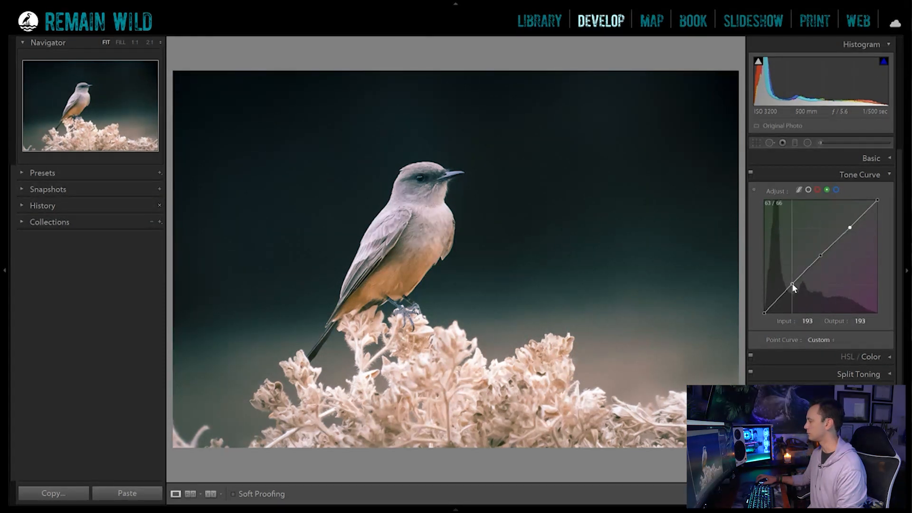
{"action": "left_click_drag", "start_coordinate": [792, 283], "coordinate": [796, 288]}
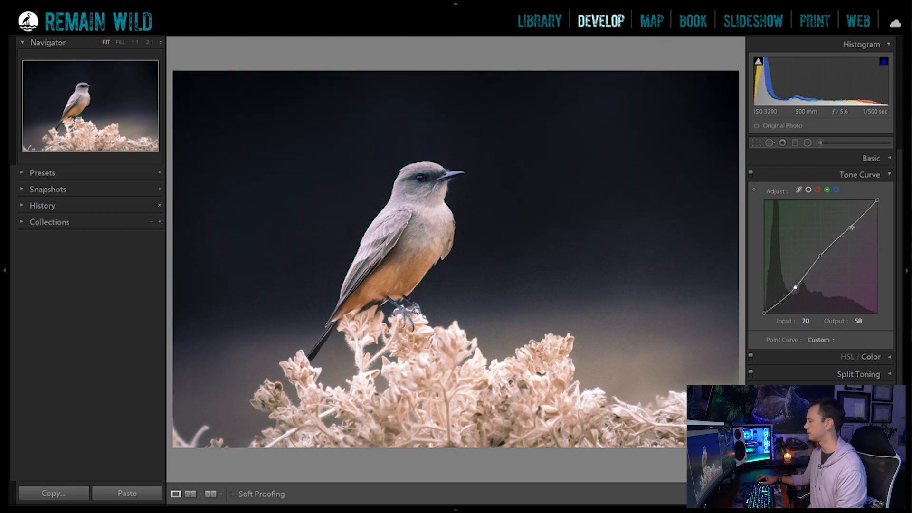
{"action": "left_click_drag", "start_coordinate": [851, 227], "coordinate": [851, 223]}
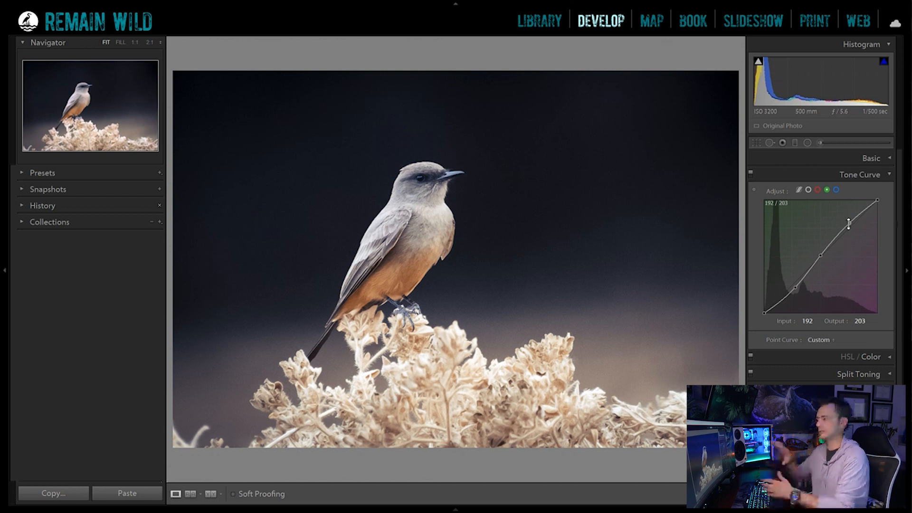
On the blue channel, build a three-point inverted S-curve with raised shadows and the highlight point at input 198, output 183
{"action": "left_click", "coordinate": [836, 190]}
{"action": "left_click", "coordinate": [820, 257]}
{"action": "left_click", "coordinate": [851, 229]}
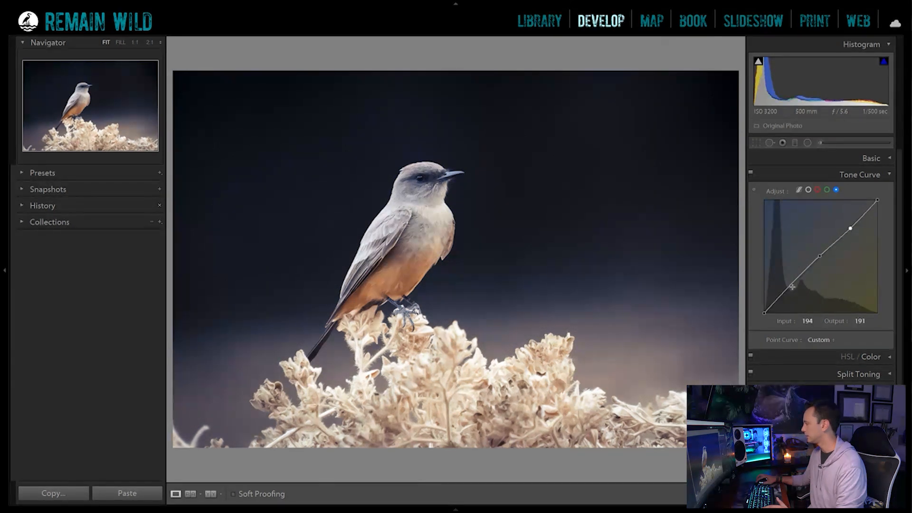
{"action": "left_click", "coordinate": [792, 287]}
{"action": "left_click_drag", "start_coordinate": [790, 289], "coordinate": [787, 285]}
{"action": "left_click_drag", "start_coordinate": [851, 229], "coordinate": [851, 232]}
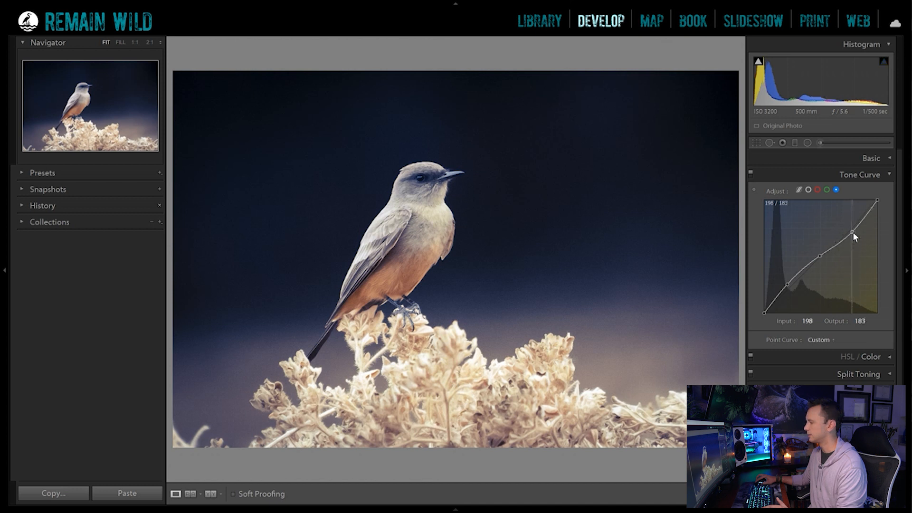
{"action": "left_click", "coordinate": [853, 232]}
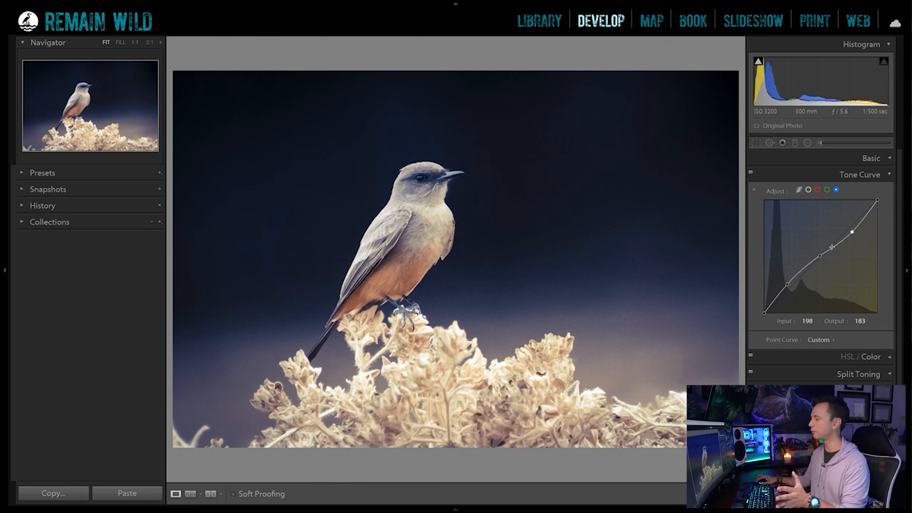
Exaggerate the blue curve by moving the highlight point to about 238/165 and the shadow point to 37/83
{"action": "left_click_drag", "start_coordinate": [852, 232], "coordinate": [871, 239]}
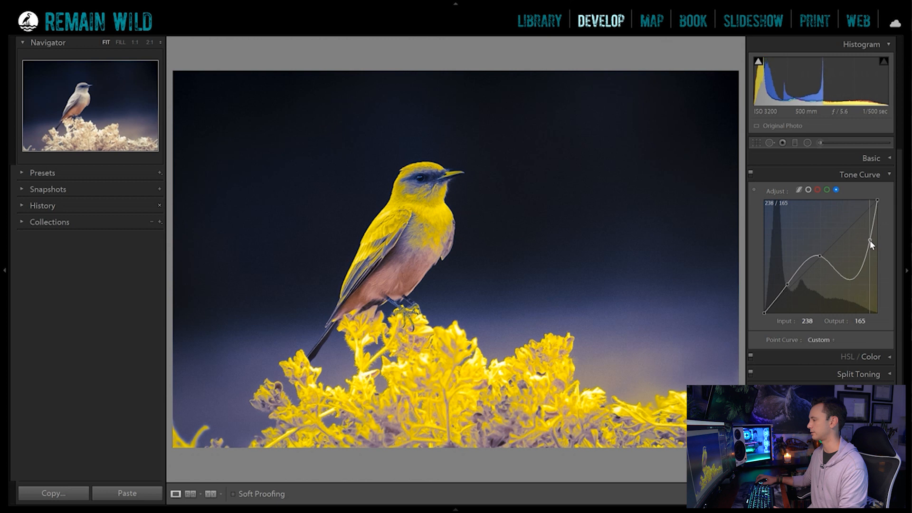
{"action": "left_click_drag", "start_coordinate": [787, 284], "coordinate": [781, 277]}
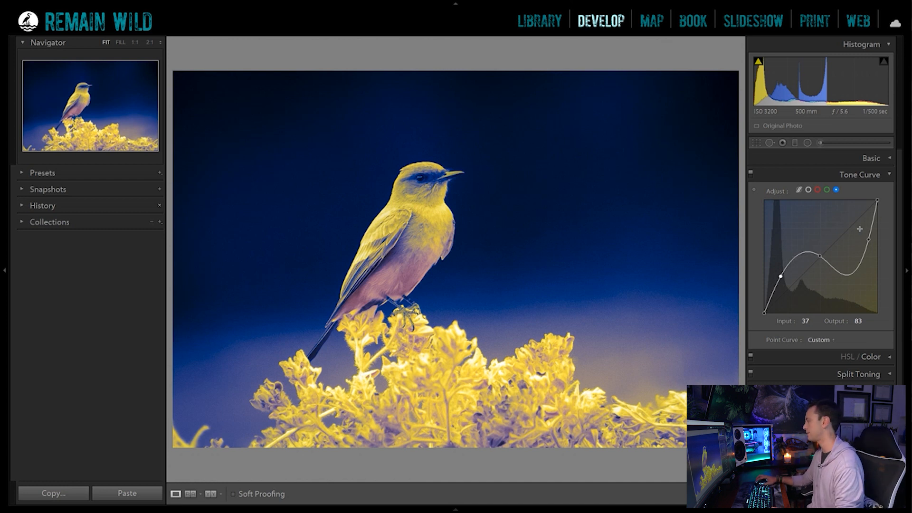
Remove the midtone, shadow and highlight points from the blue channel curve
{"action": "double_click", "coordinate": [819, 256]}
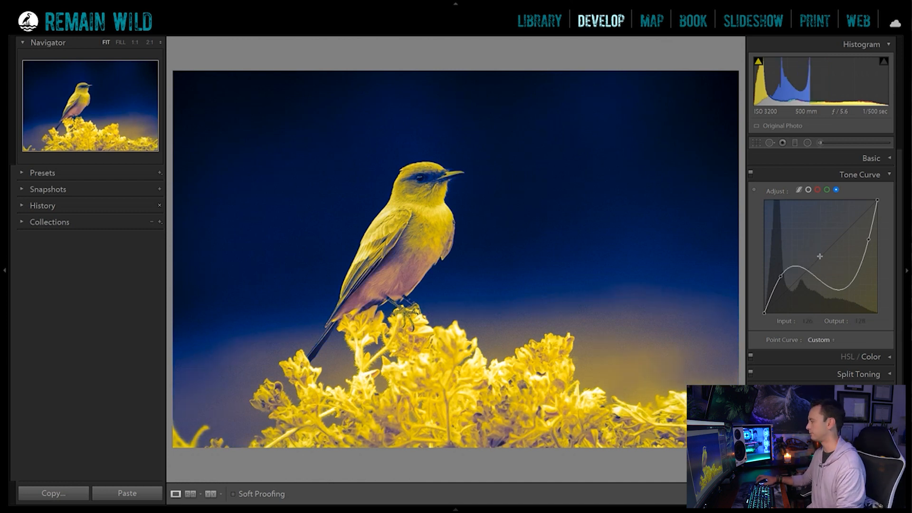
{"action": "double_click", "coordinate": [781, 276]}
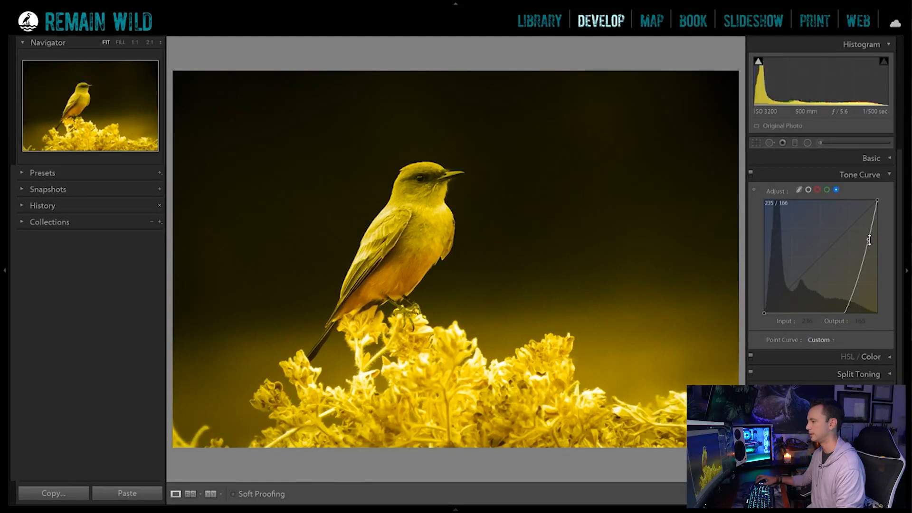
{"action": "double_click", "coordinate": [870, 240]}
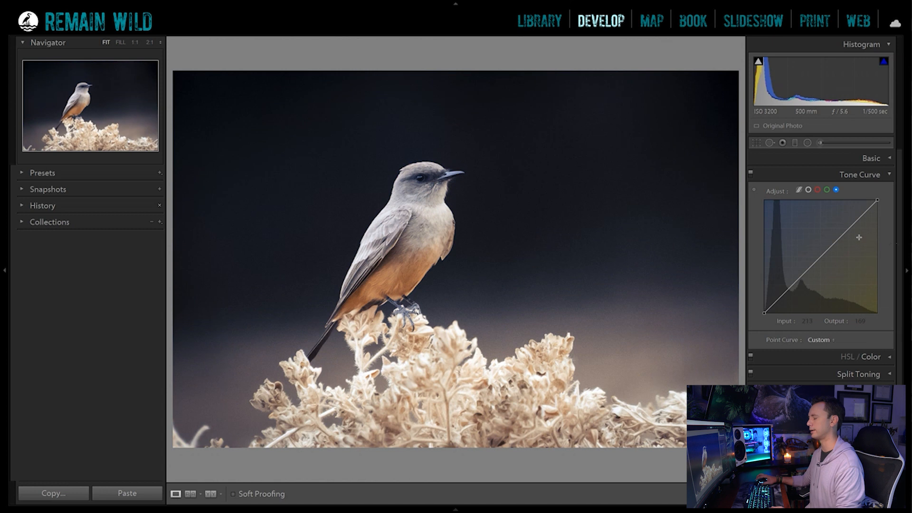
Remove all added points from the green channel curve
{"action": "left_click", "coordinate": [827, 190]}
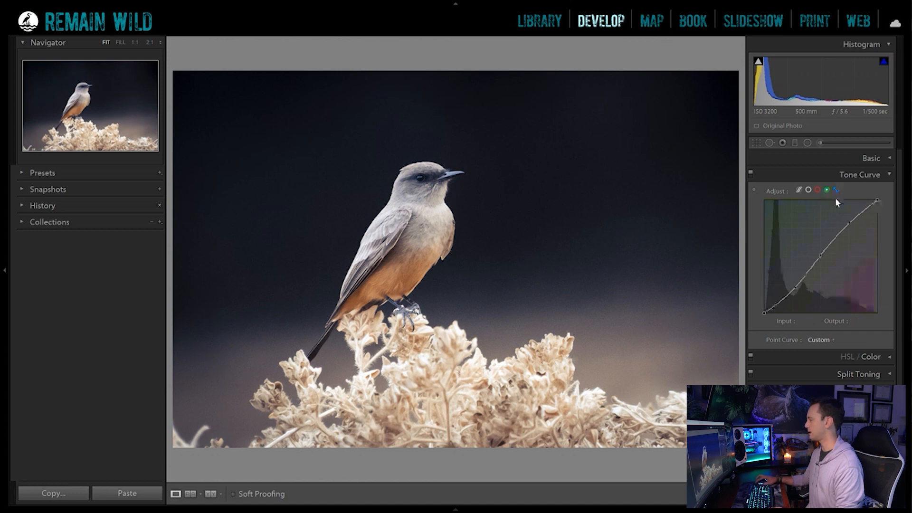
{"action": "double_click", "coordinate": [821, 255]}
{"action": "double_click", "coordinate": [795, 287]}
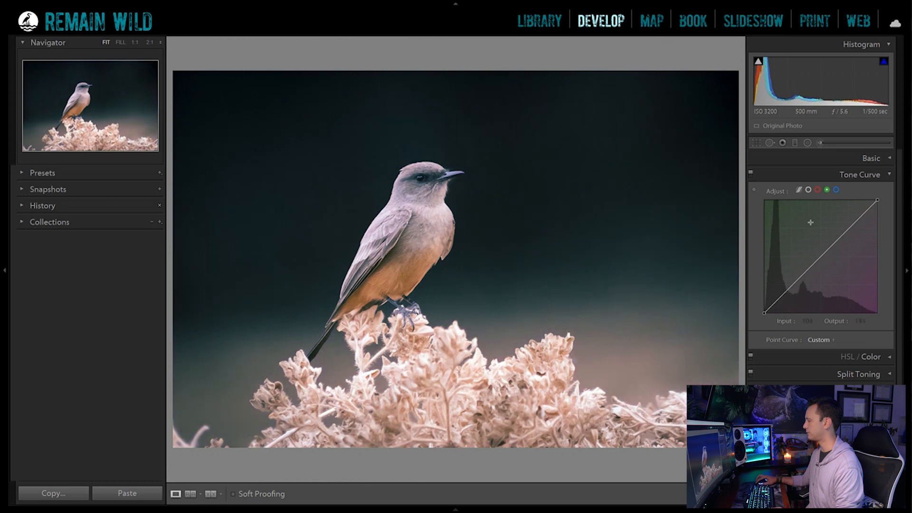
Remove all added points from the red channel curve, including the leftover shadow point
{"action": "left_click", "coordinate": [817, 190]}
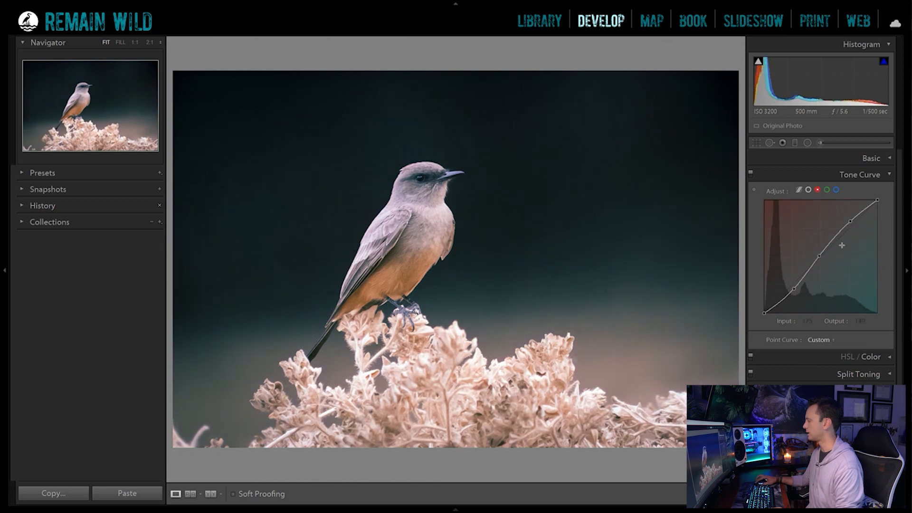
{"action": "double_click", "coordinate": [851, 222]}
{"action": "double_click", "coordinate": [819, 256]}
{"action": "double_click", "coordinate": [794, 288]}
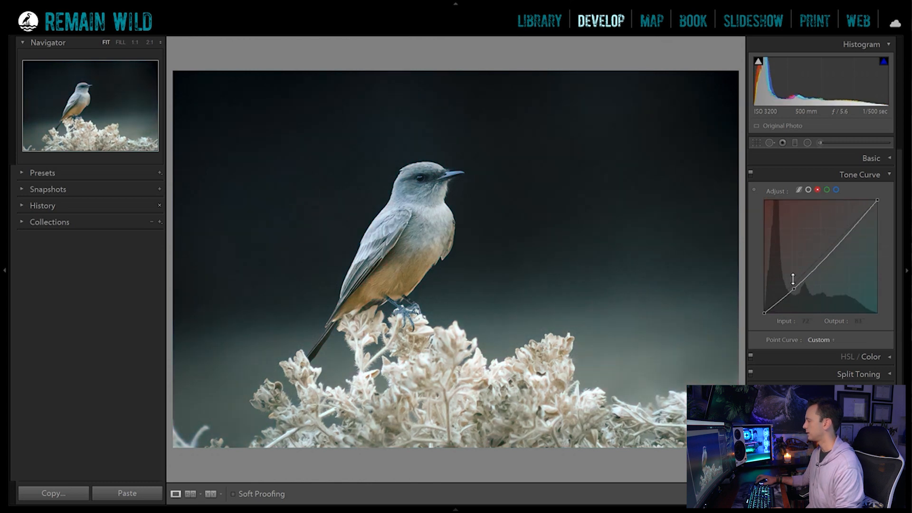
{"action": "left_click_drag", "start_coordinate": [793, 289], "coordinate": [793, 286]}
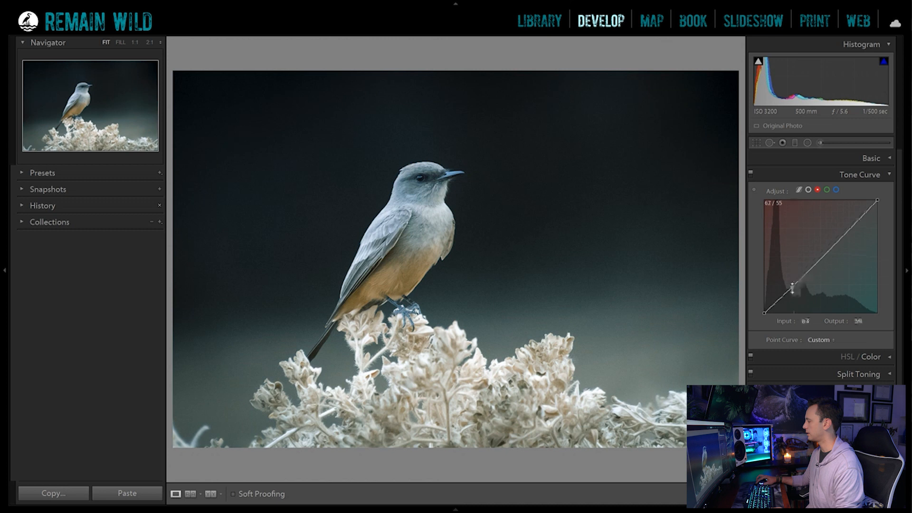
{"action": "left_click", "coordinate": [808, 189]}
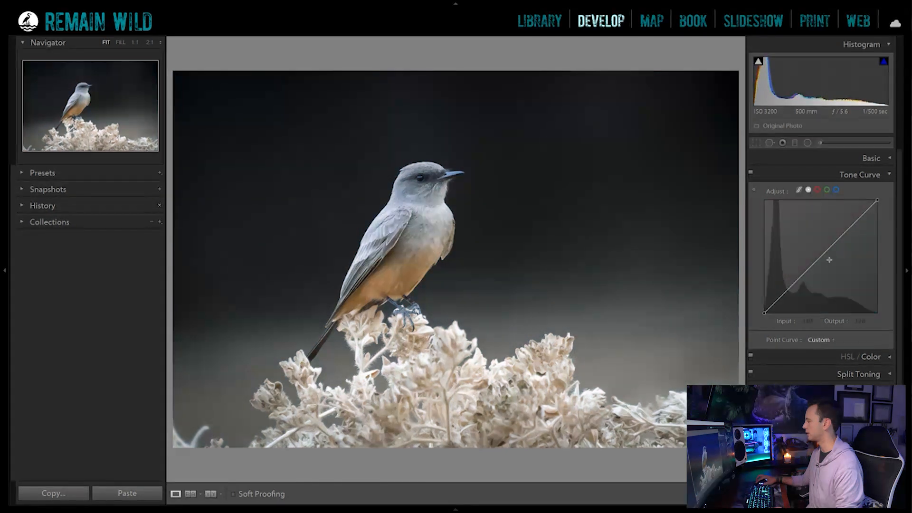
{"action": "left_click", "coordinate": [818, 190]}
{"action": "double_click", "coordinate": [791, 286]}
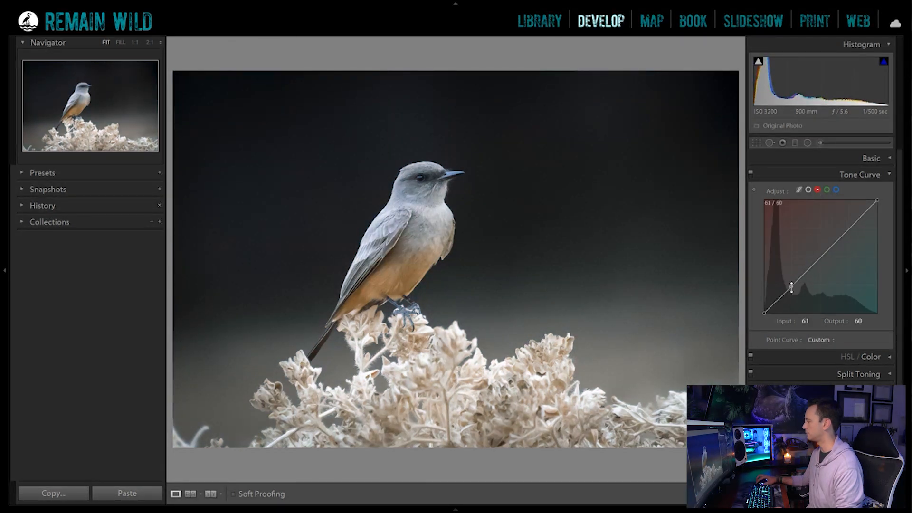
On the RGB point curve, build a three-point S-curve with the highlight point at input 202, output 223 and the shadow point at 50, 44
{"action": "left_click", "coordinate": [808, 190]}
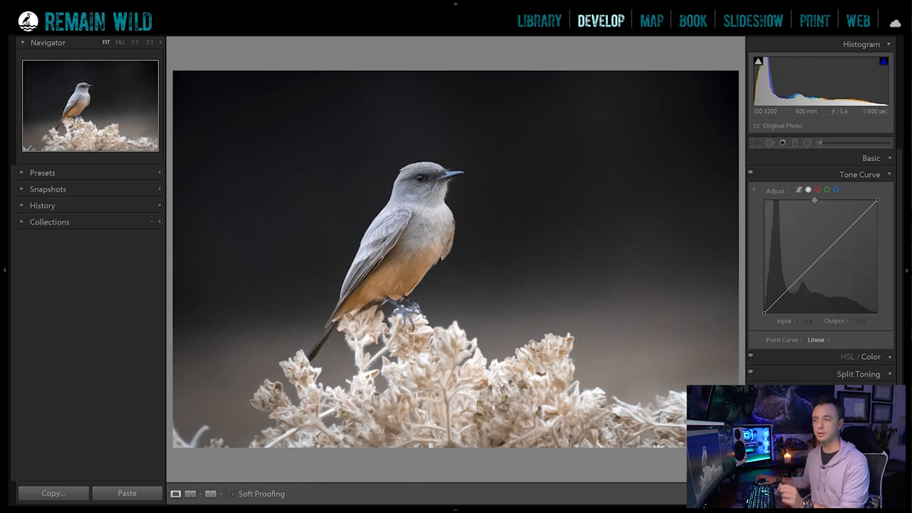
{"action": "left_click", "coordinate": [820, 258]}
{"action": "left_click", "coordinate": [793, 286]}
{"action": "left_click", "coordinate": [848, 227]}
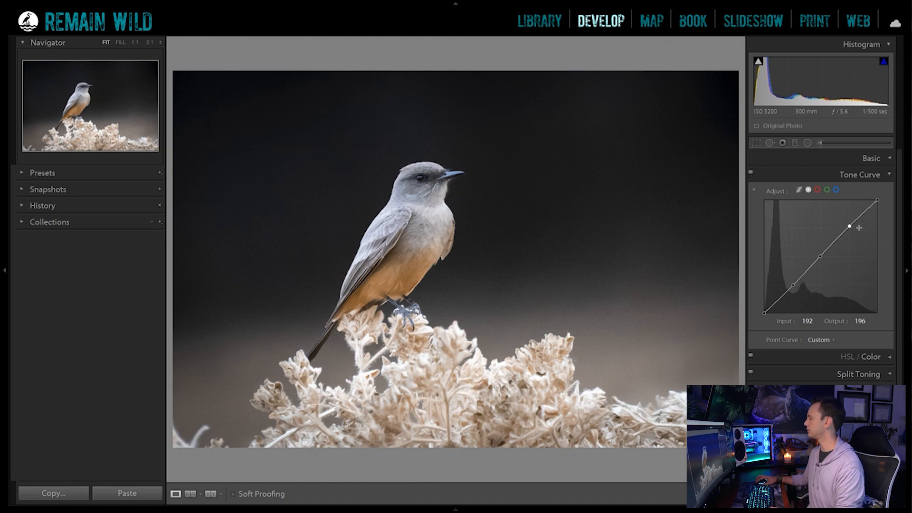
{"action": "left_click_drag", "start_coordinate": [850, 224], "coordinate": [856, 218]}
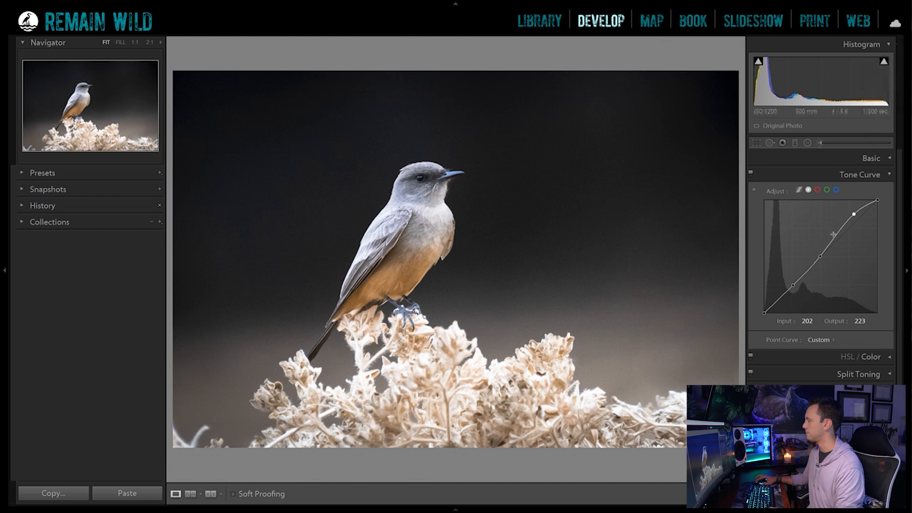
{"action": "left_click_drag", "start_coordinate": [792, 285], "coordinate": [789, 300]}
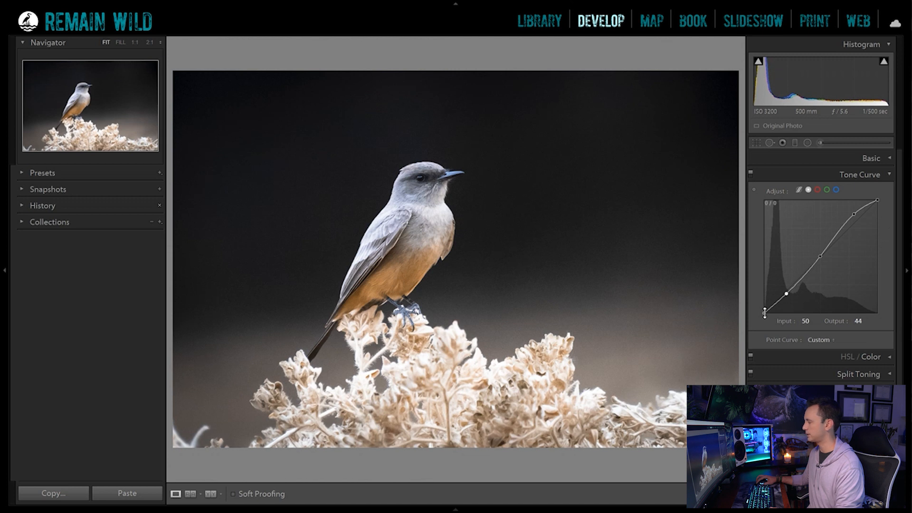
Try lifting the curve's black point to output 34, and return it to 0
{"action": "mouse_move", "coordinate": [764, 311]}
{"action": "left_mouse_down"}
{"action": "mouse_move", "coordinate": [762, 299]}
{"action": "mouse_move", "coordinate": [760, 318]}
{"action": "mouse_move", "coordinate": [759, 298]}
{"action": "left_mouse_up"}
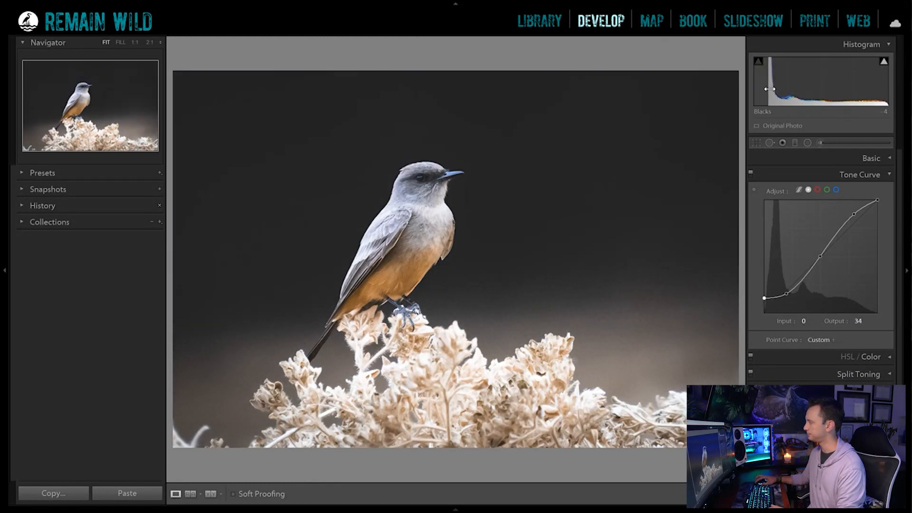
{"action": "left_click_drag", "start_coordinate": [764, 296], "coordinate": [765, 328]}
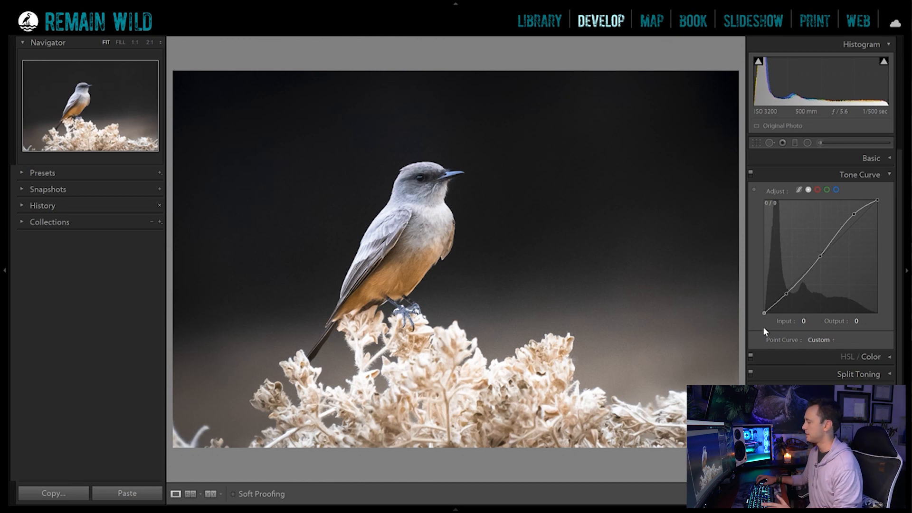
Fade the blacks by raising the black point to about output 35, and fine-tune the shadow point and the midtone point at 126/126
{"action": "left_click_drag", "start_coordinate": [763, 314], "coordinate": [762, 298]}
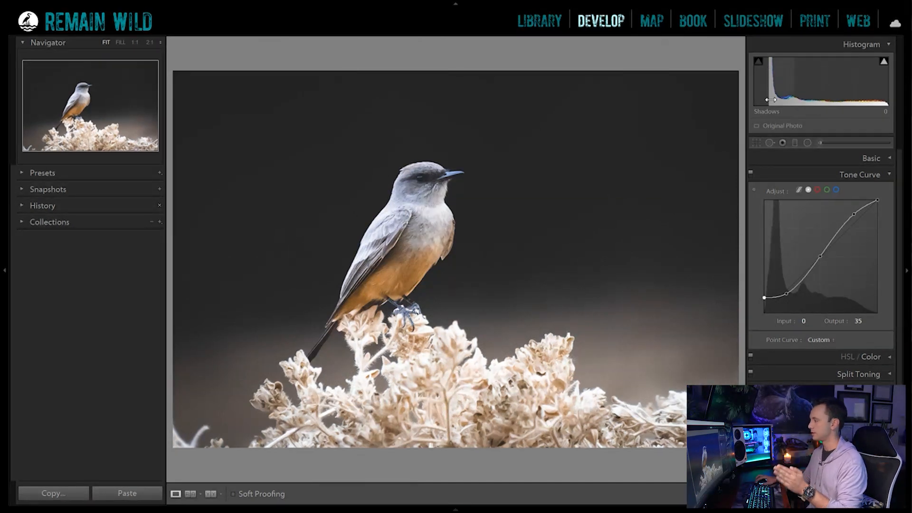
{"action": "left_click_drag", "start_coordinate": [764, 300], "coordinate": [789, 292]}
{"action": "left_click_drag", "start_coordinate": [819, 255], "coordinate": [821, 259]}
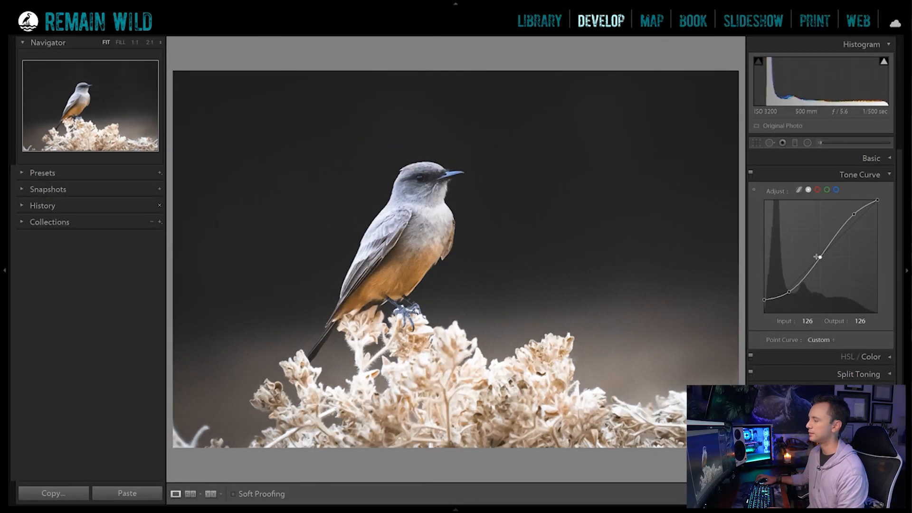